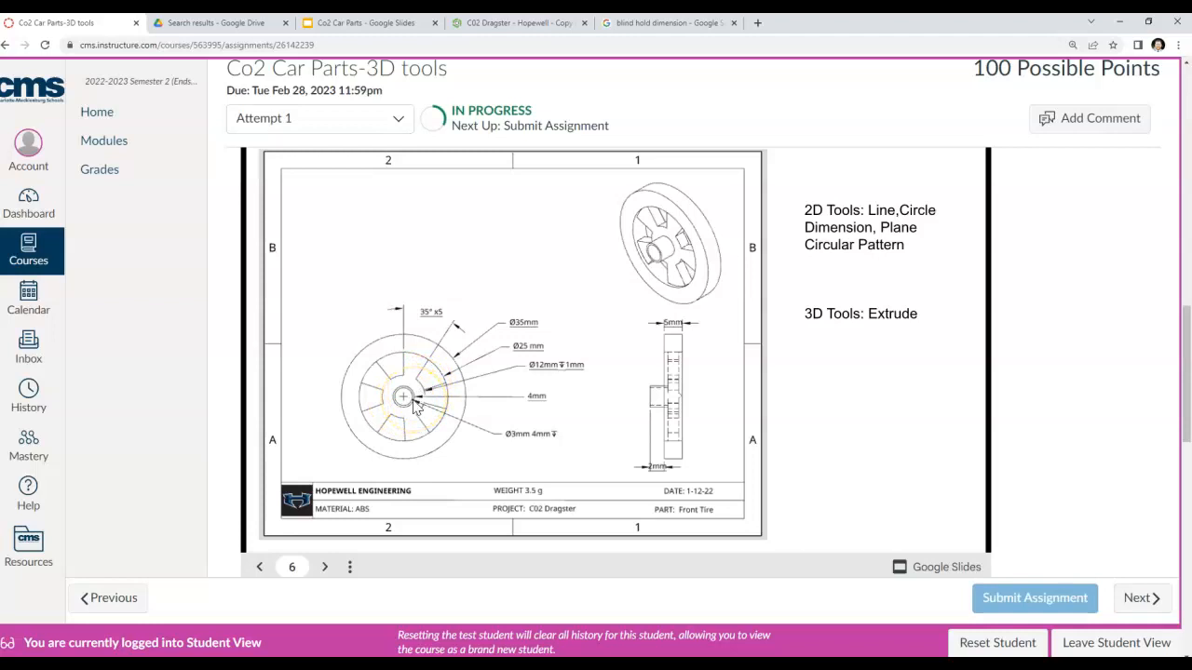
# Step: Switch to Fusion 360, show the Axle body to inspect it from the front, and hide it again
pyautogui.hotkey('alt', 'Tab')
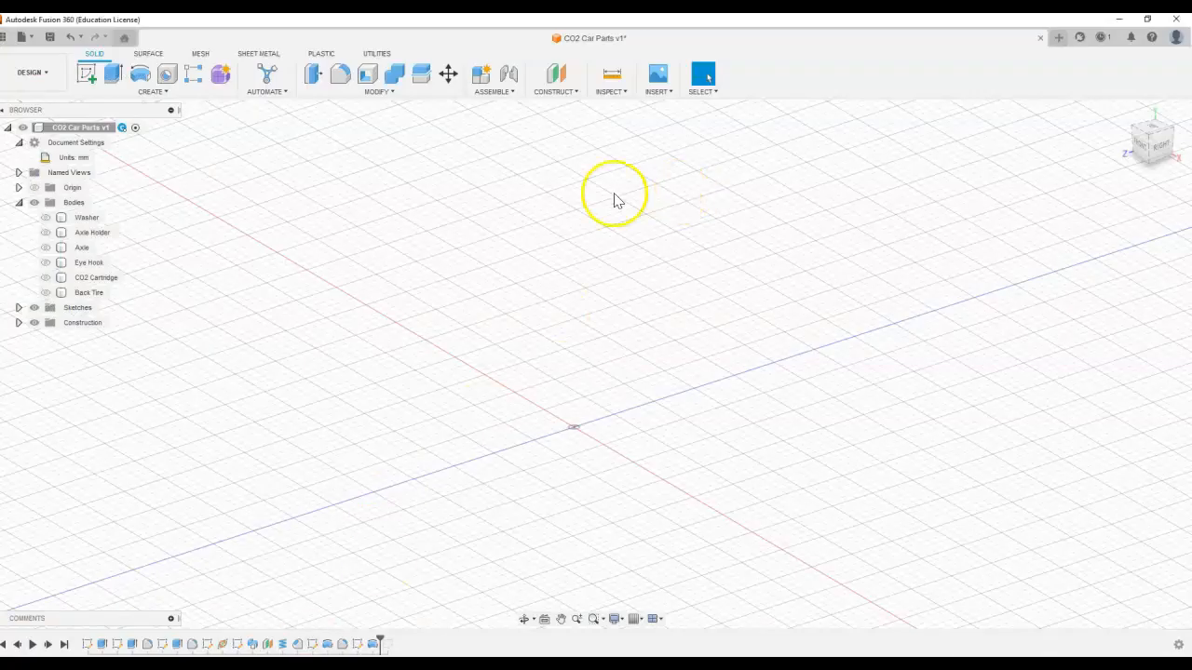
pyautogui.click(46, 247)
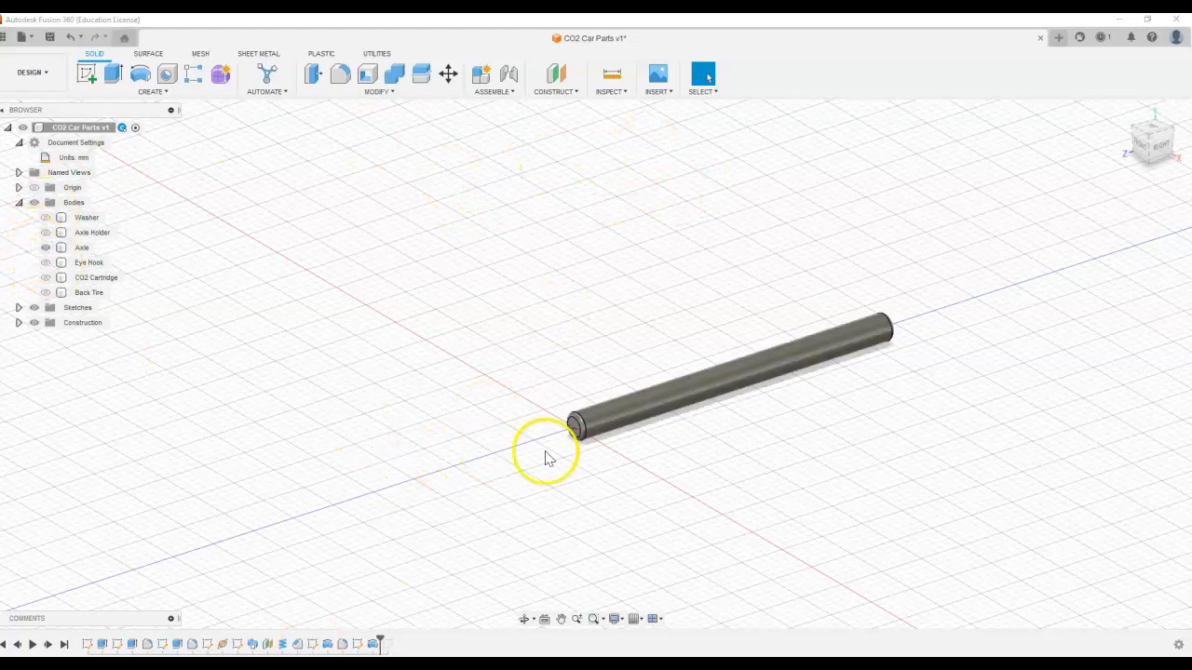
pyautogui.click(1144, 141)
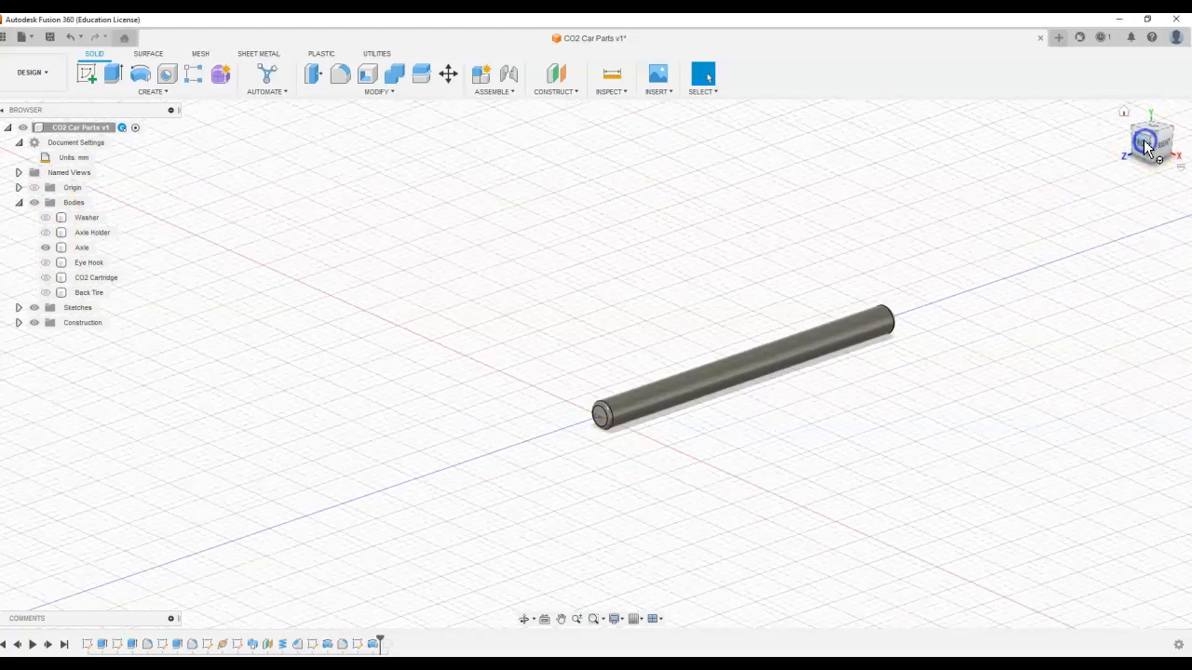
pyautogui.moveTo(778, 317); pyautogui.dragTo(676, 357, button='middle')
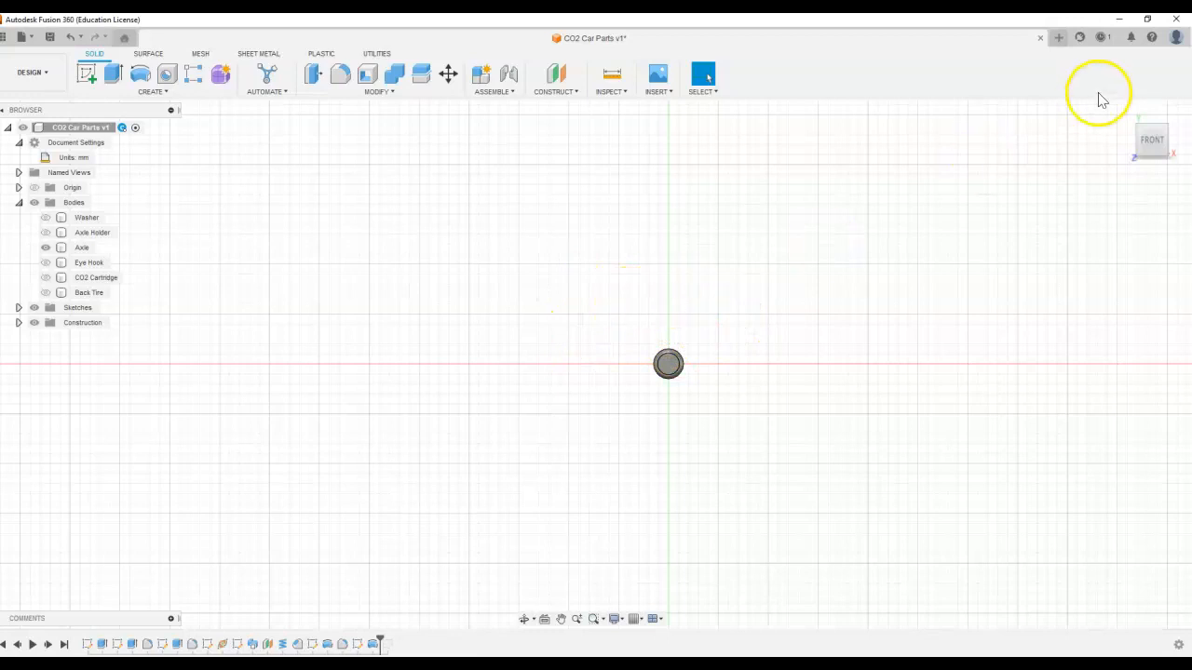
pyautogui.click(46, 249)
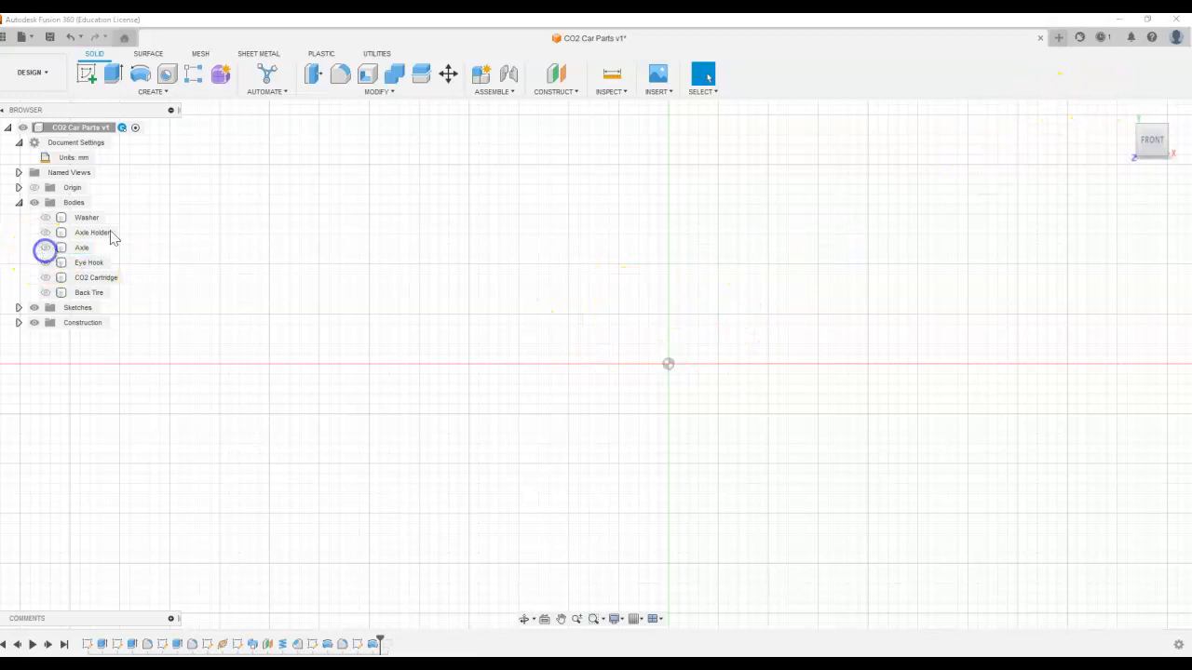
# Step: Start a sketch on the front plane and draw a 35 mm diameter circle centred on the origin
pyautogui.click(87, 73)
pyautogui.click(703, 335)
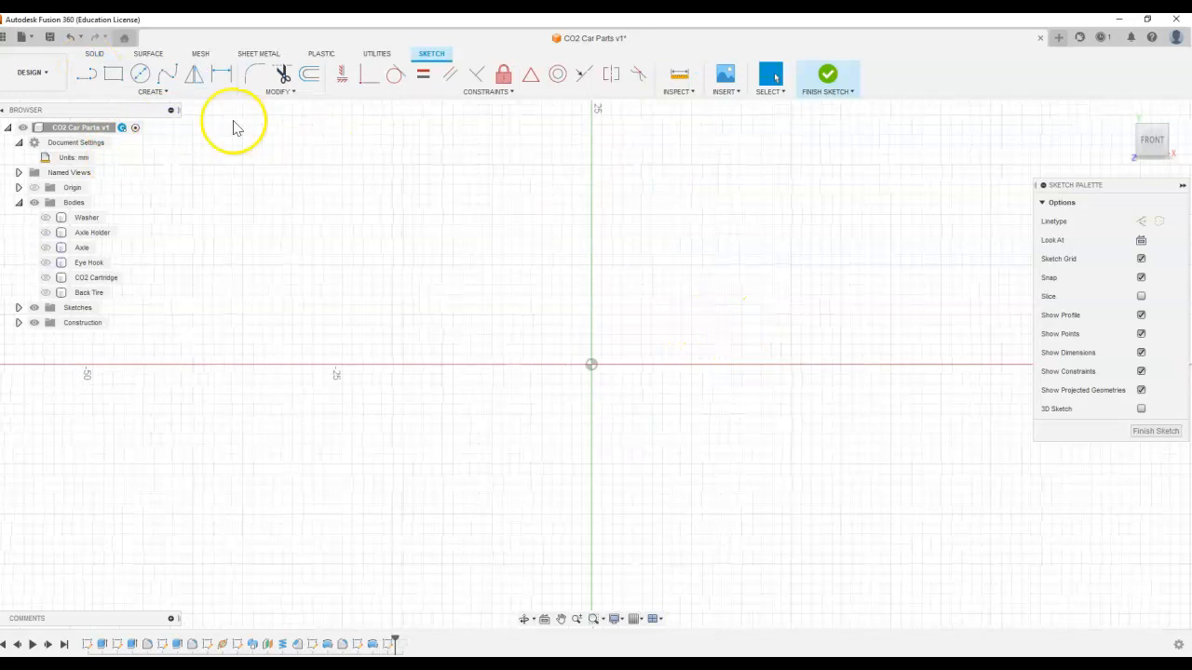
pyautogui.click(140, 74)
pyautogui.click(592, 366)
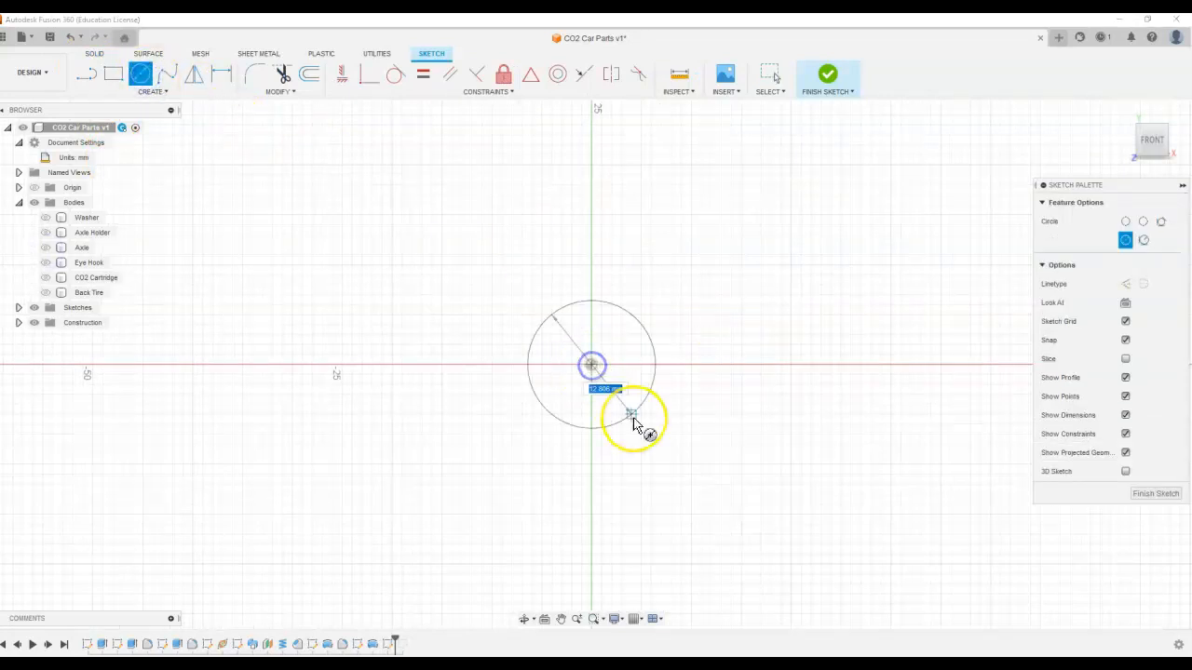
pyautogui.write('35')
pyautogui.press('Return')
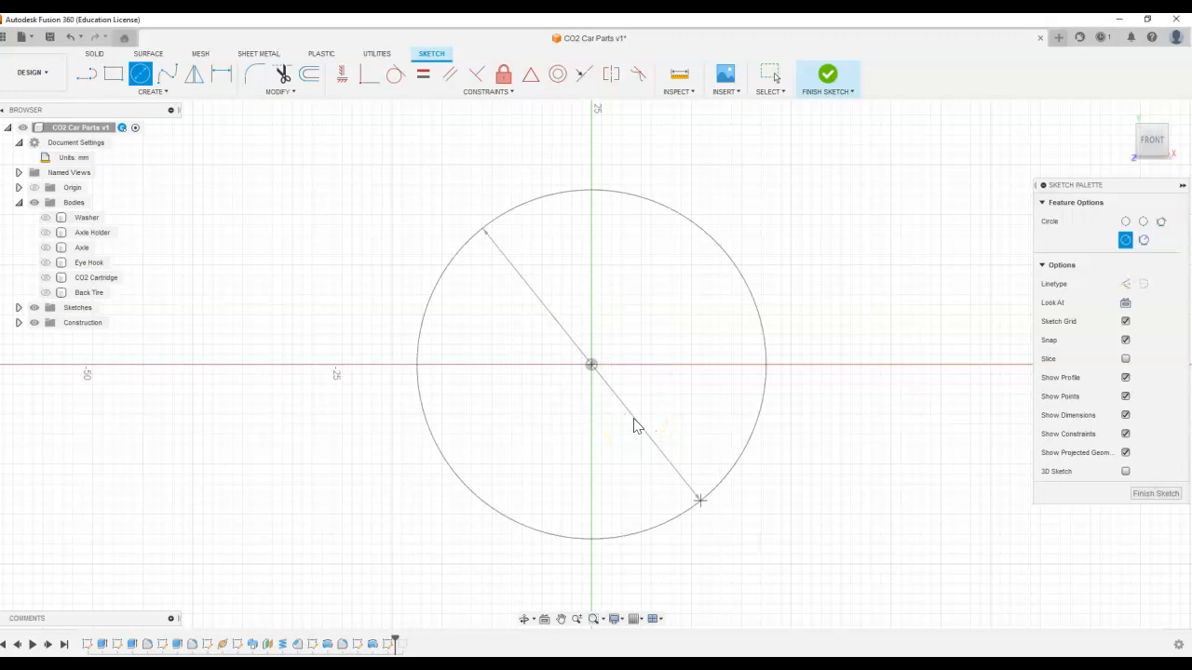
pyautogui.press('Escape')
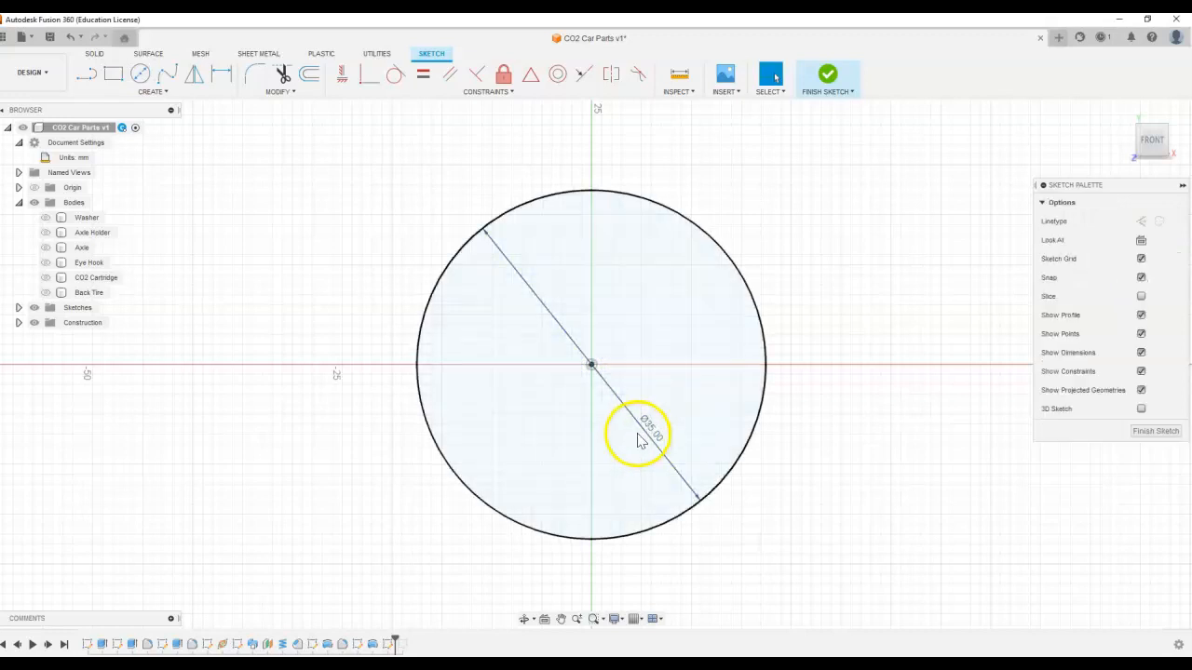
# Step: Add a concentric circle of 25 mm diameter at the origin
pyautogui.press('c')
pyautogui.click(592, 366)
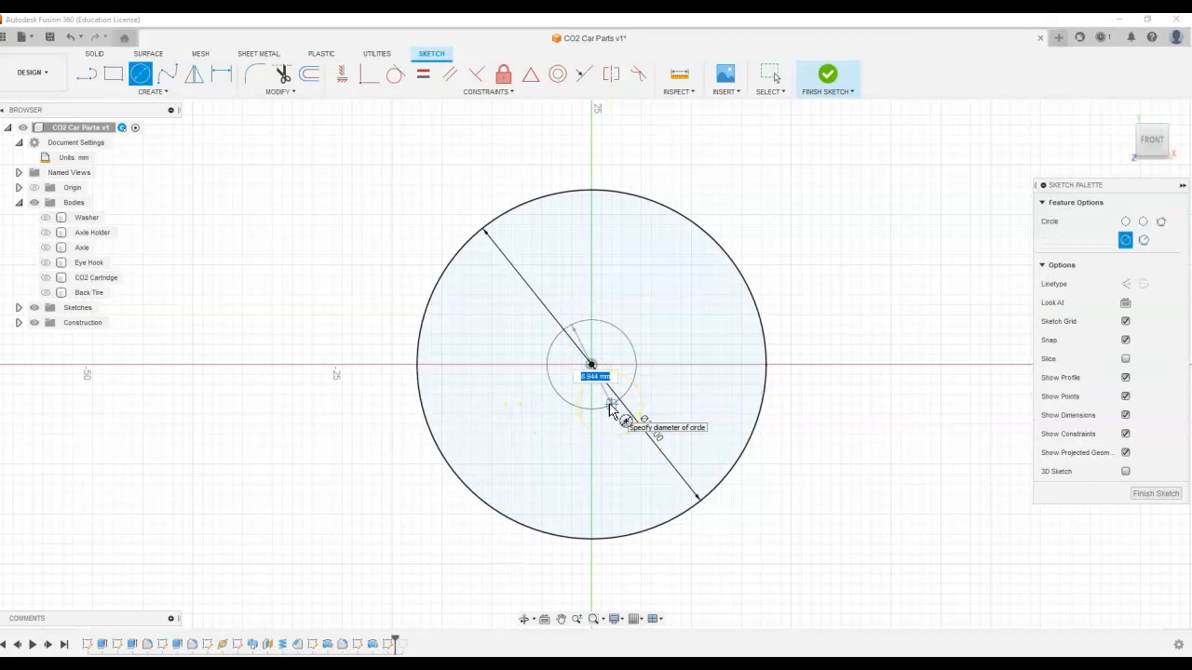
pyautogui.write('25')
pyautogui.press('Return')
pyautogui.press('Escape')
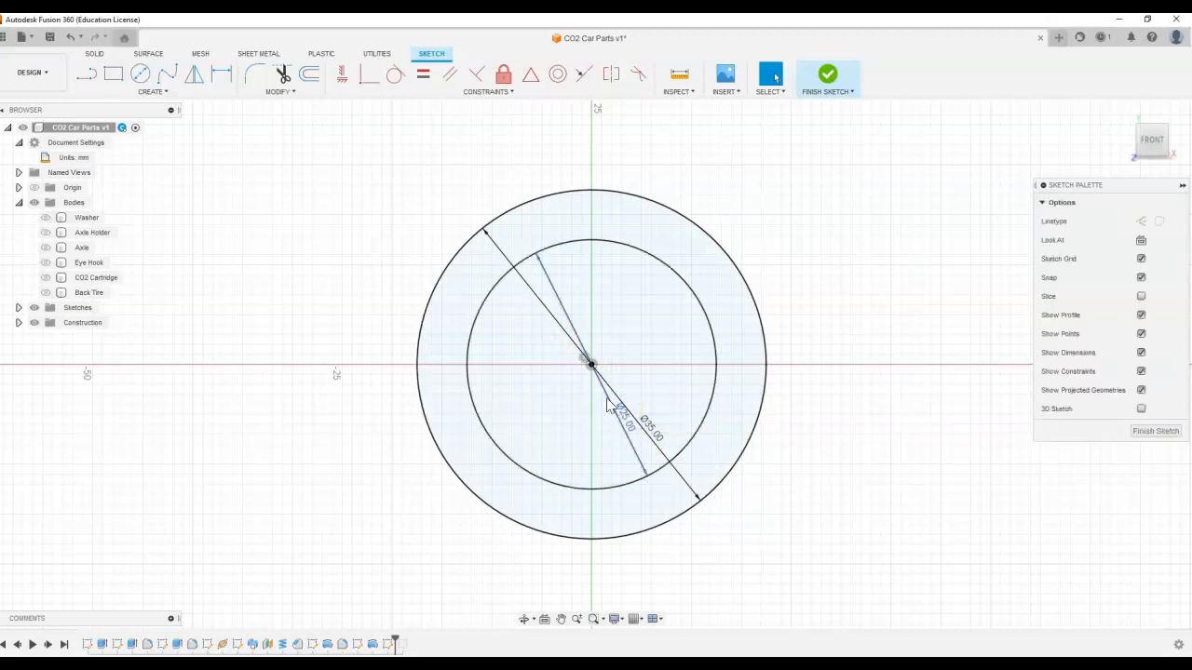
# Step: Draw two more circles centred on the origin with diameters of 12 mm and 4 mm
pyautogui.press('c')
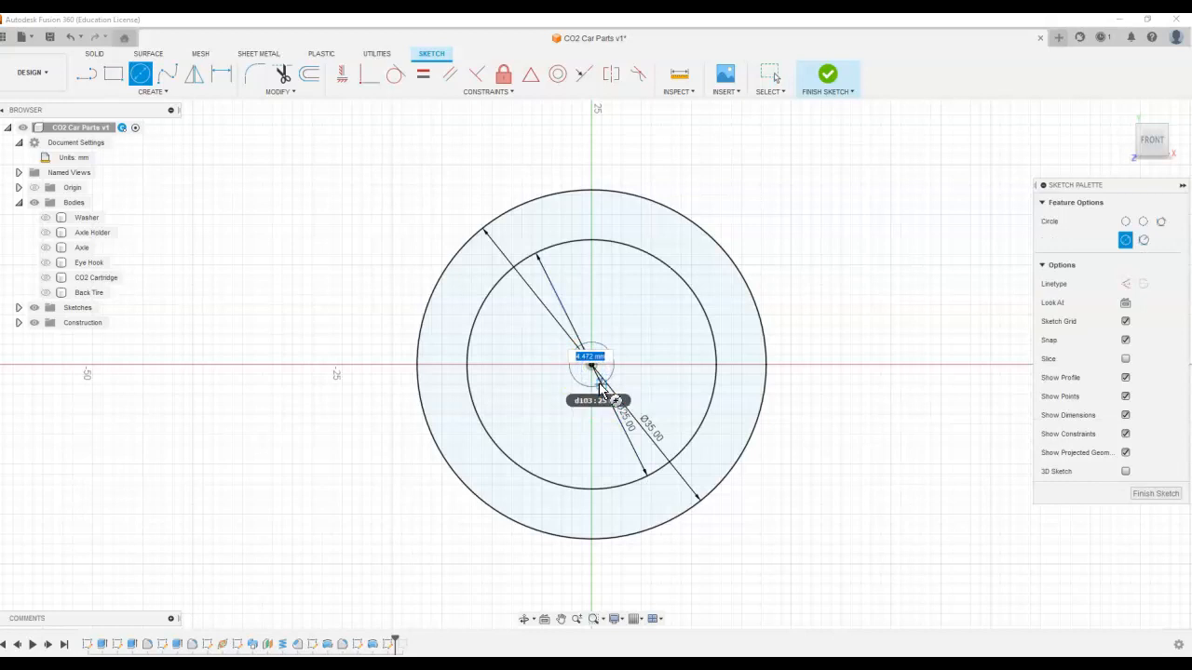
pyautogui.press('Return')
pyautogui.click(592, 365)
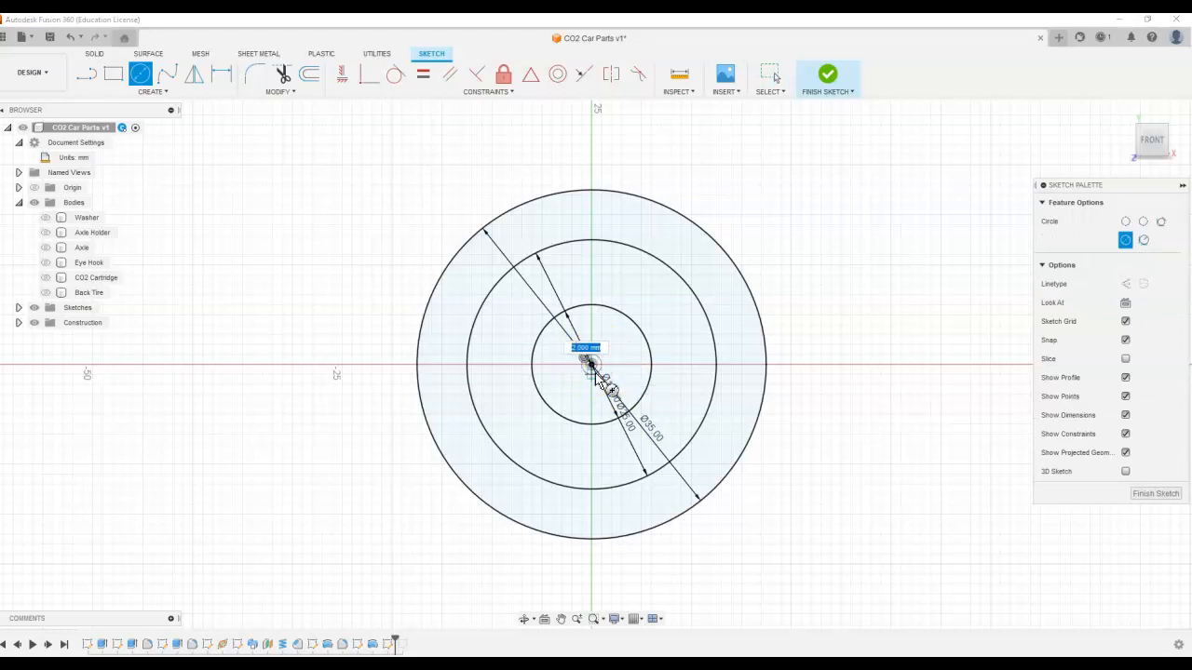
pyautogui.press('Escape')
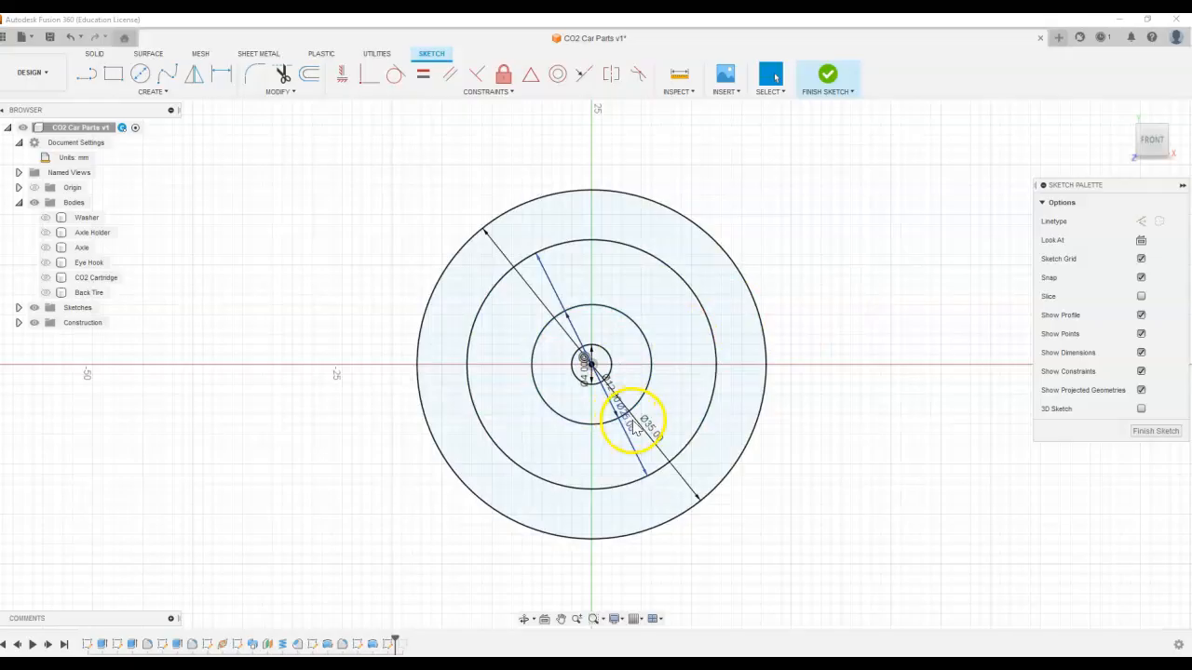
# Step: Check the front view of the tire drawing in the browser, return to Fusion 360, and finish the sketch
pyautogui.hotkey('alt', 'Tab')
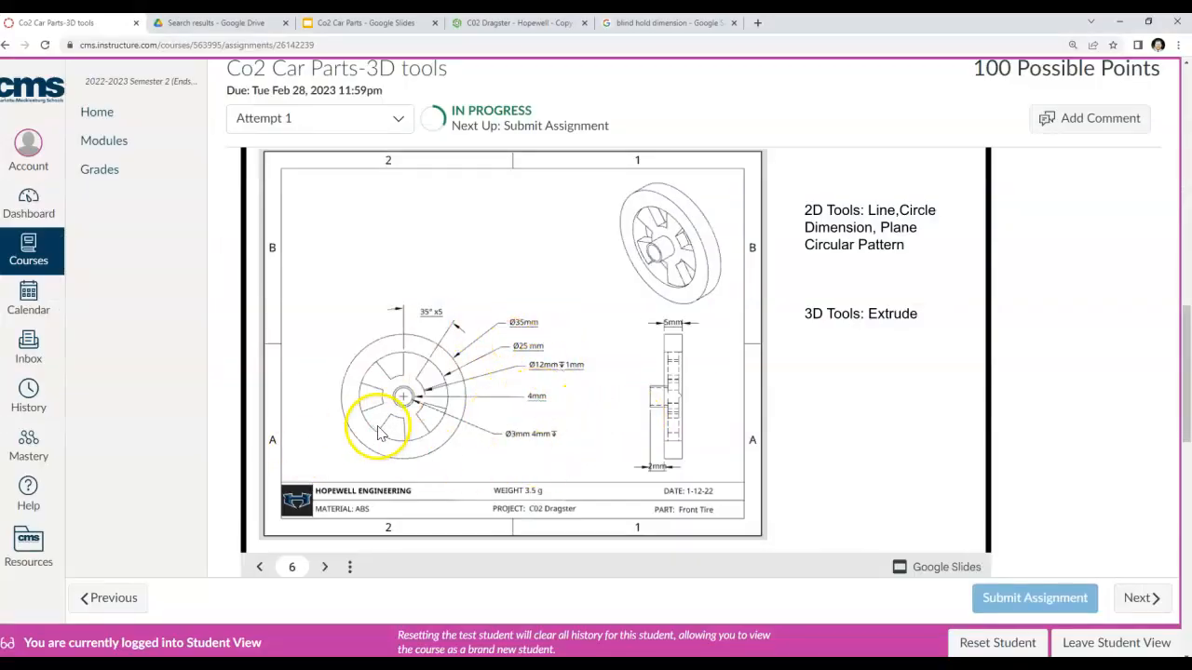
pyautogui.hotkey('alt', 'Tab')
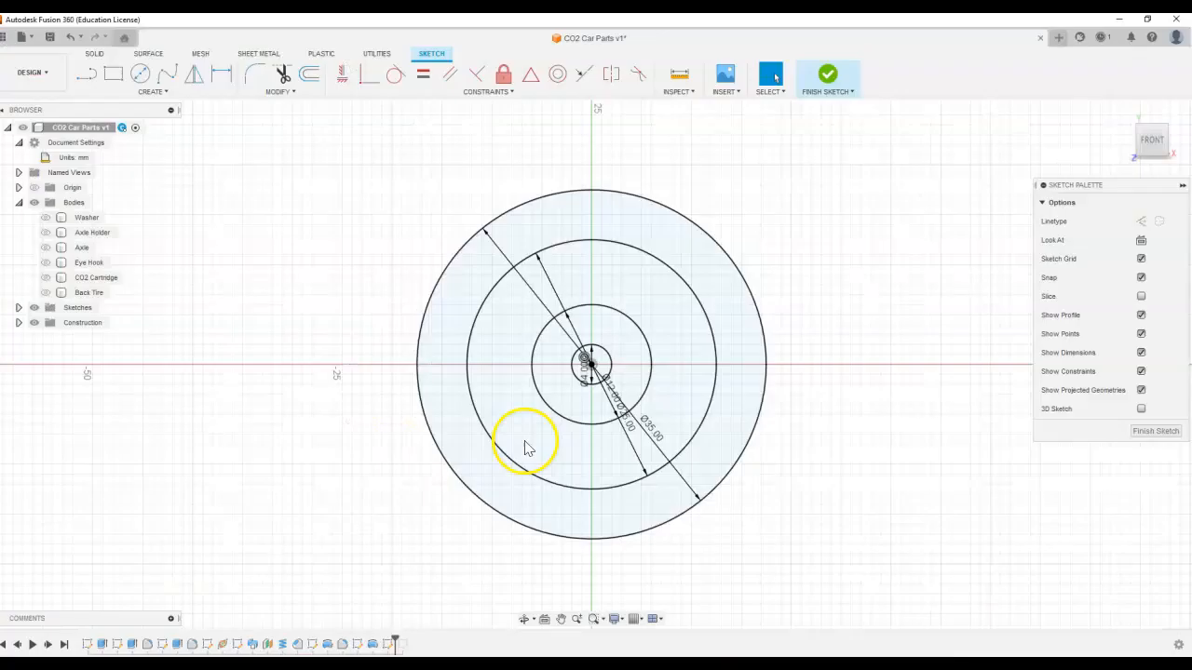
pyautogui.click(835, 74)
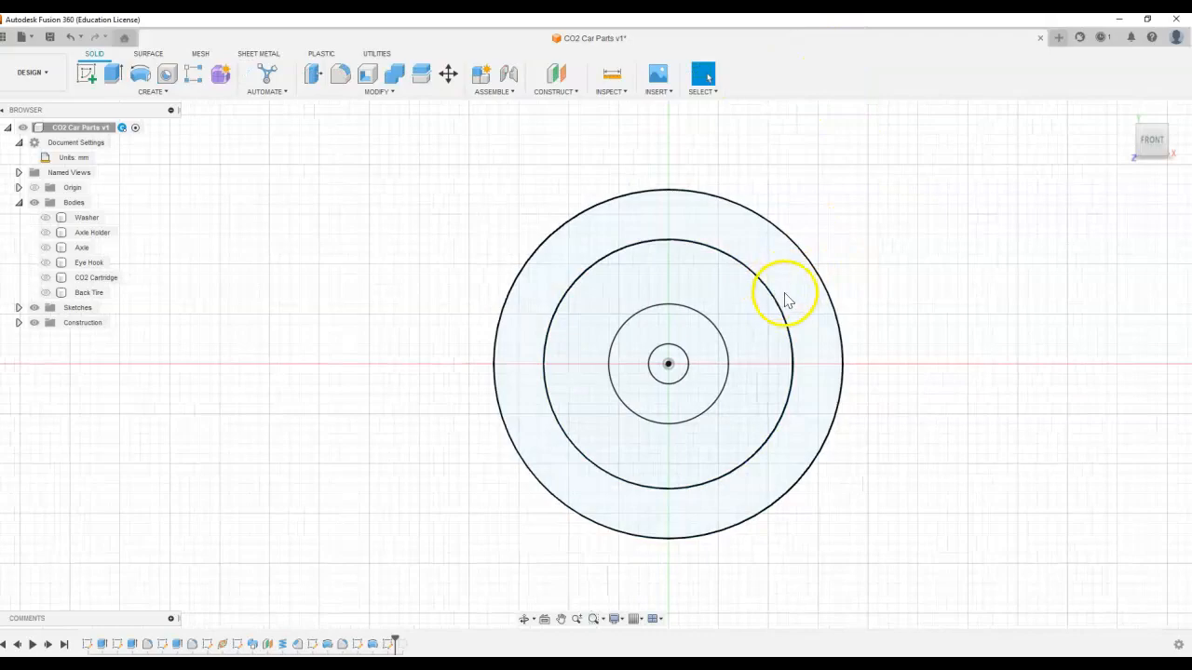
# Step: Check the tire width on the browser drawing, and in Fusion 360 extrude the outer ring and hub ring 5 mm as new bodies
pyautogui.hotkey('alt', 'Tab')
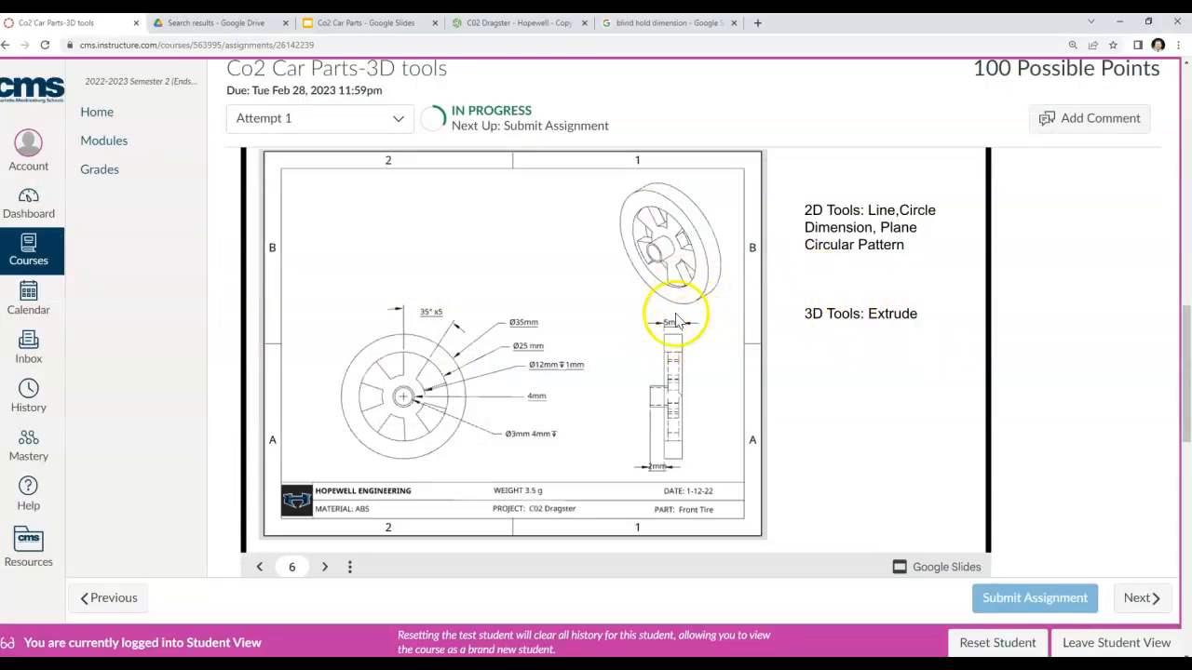
pyautogui.hotkey('alt', 'Tab')
pyautogui.press('e')
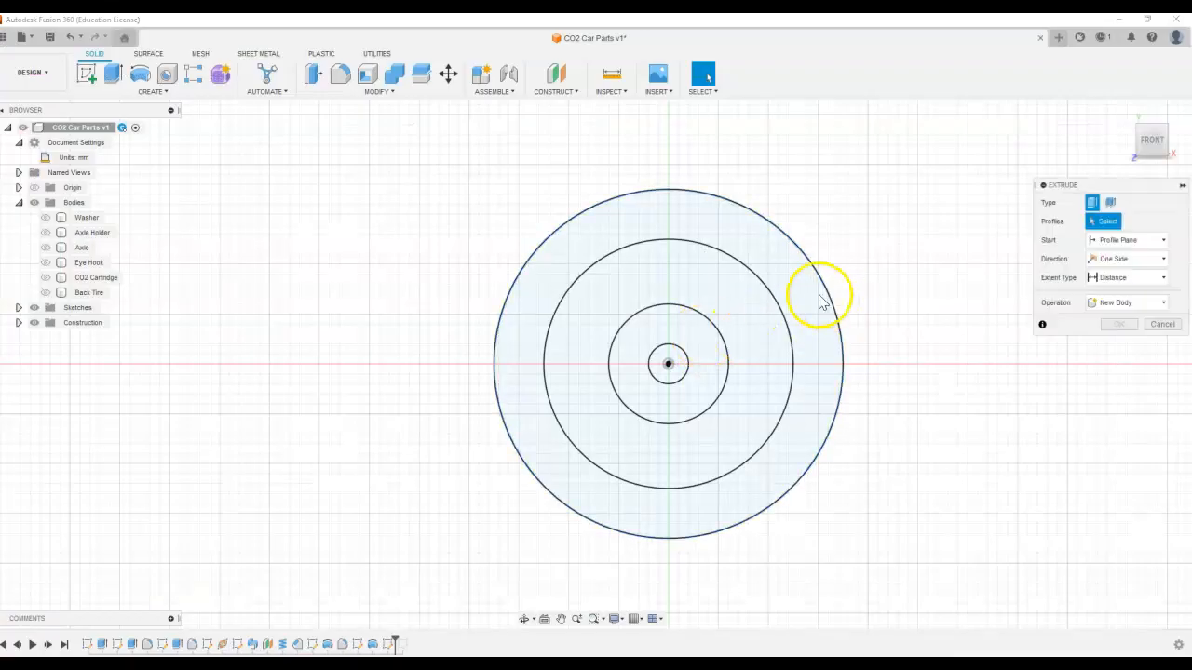
pyautogui.click(778, 277)
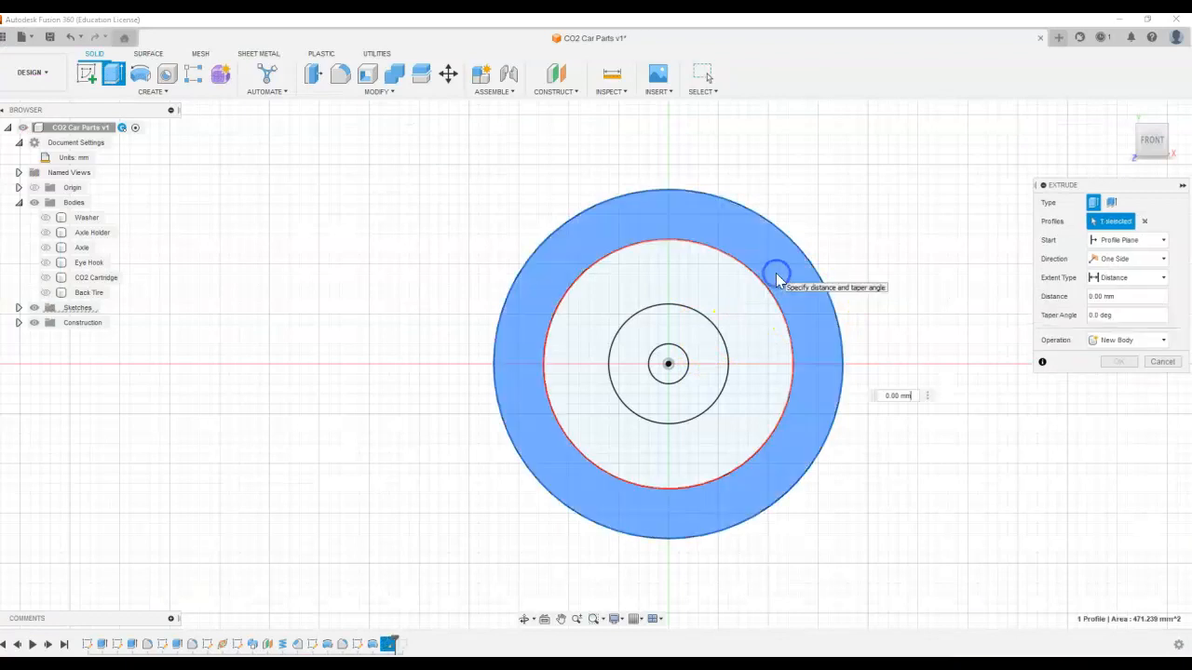
pyautogui.click(690, 346)
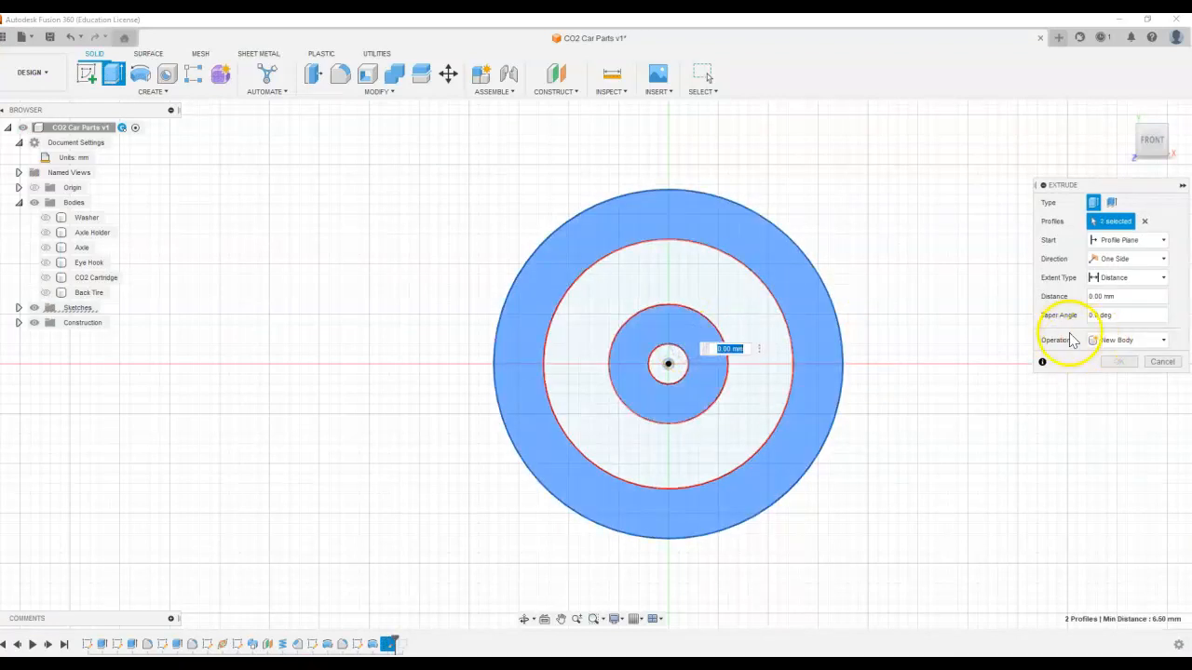
pyautogui.click(1107, 298)
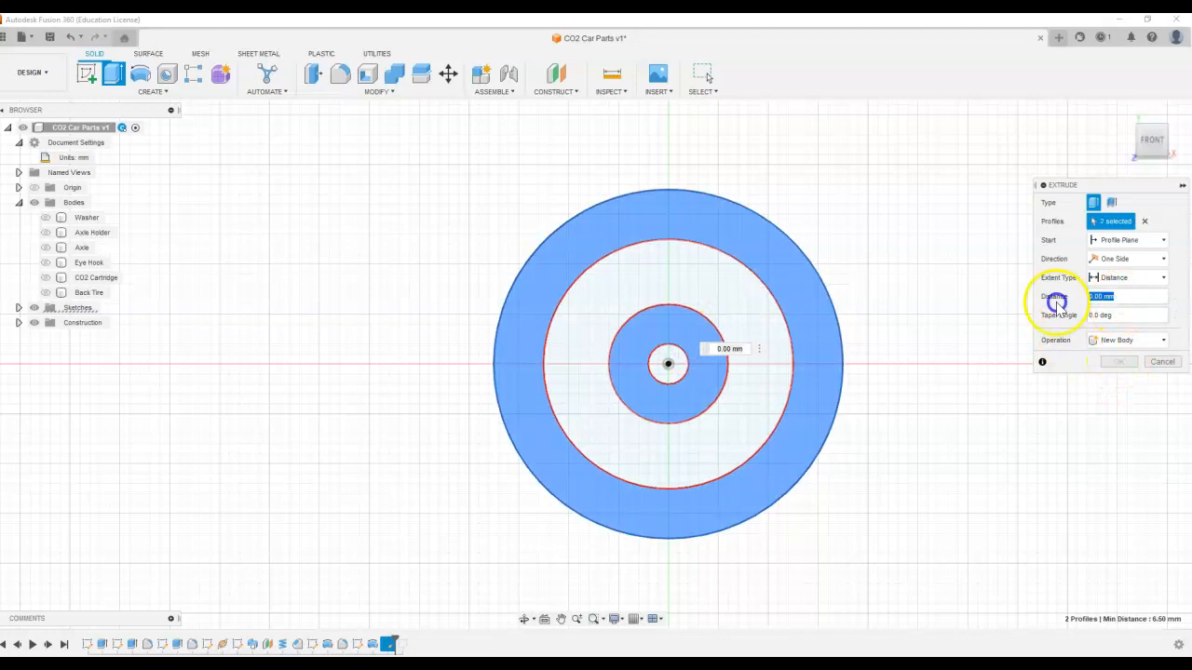
pyautogui.write('5')
pyautogui.press('Return')
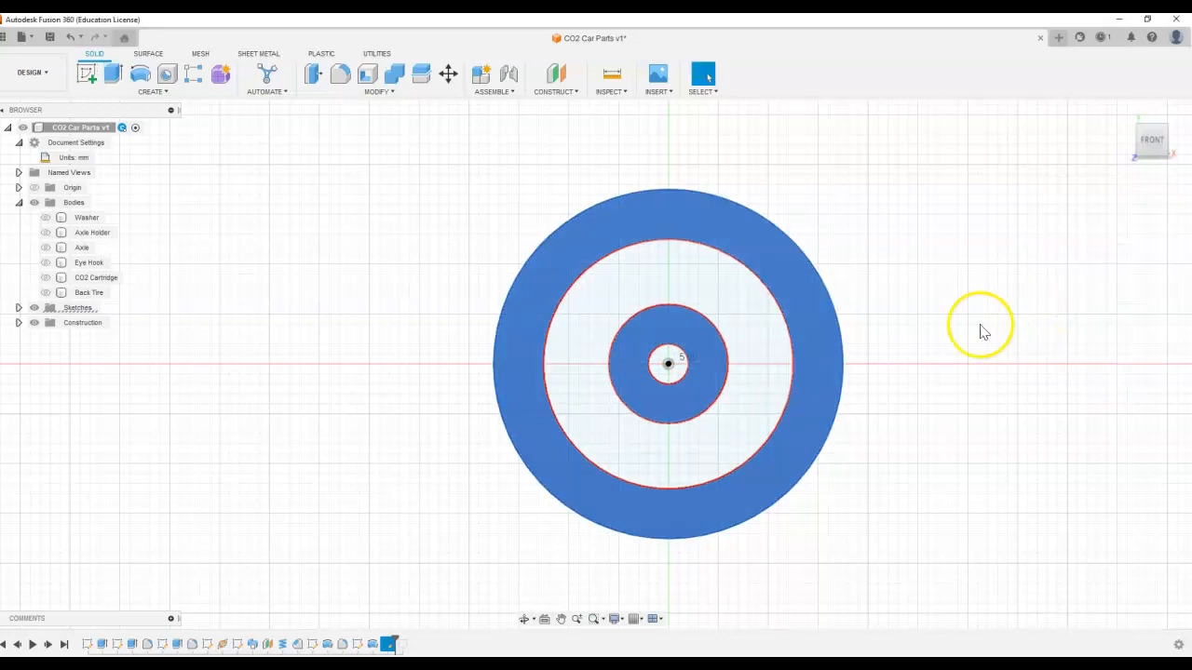
# Step: Create an offset plane from the front face of the outer ring at a distance of -1 mm
pyautogui.keyDown('shift'); pyautogui.moveTo(899, 341); pyautogui.dragTo(862, 344, button='middle'); pyautogui.keyUp('shift')
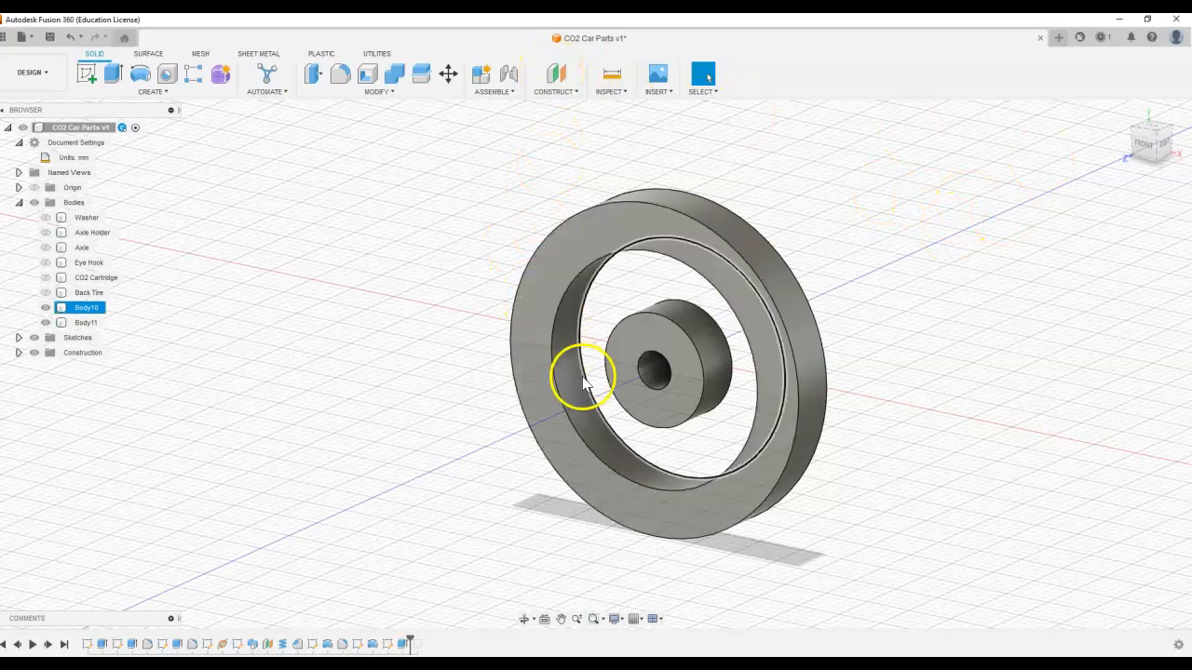
pyautogui.scroll(5, 568, 377)
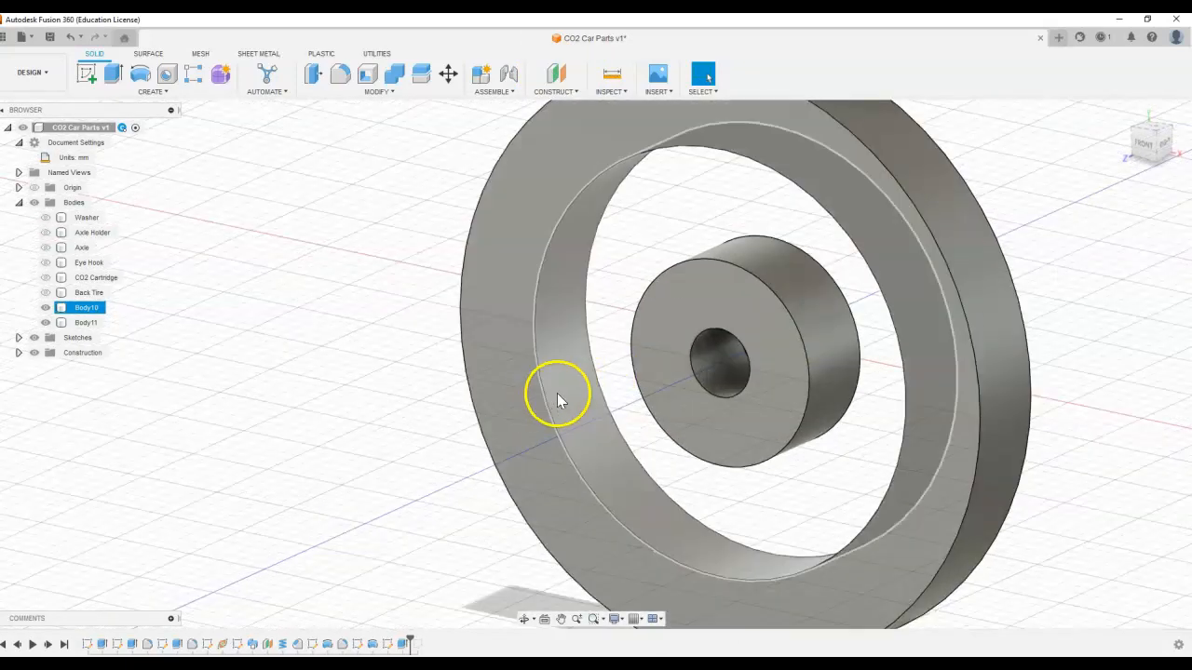
pyautogui.click(559, 74)
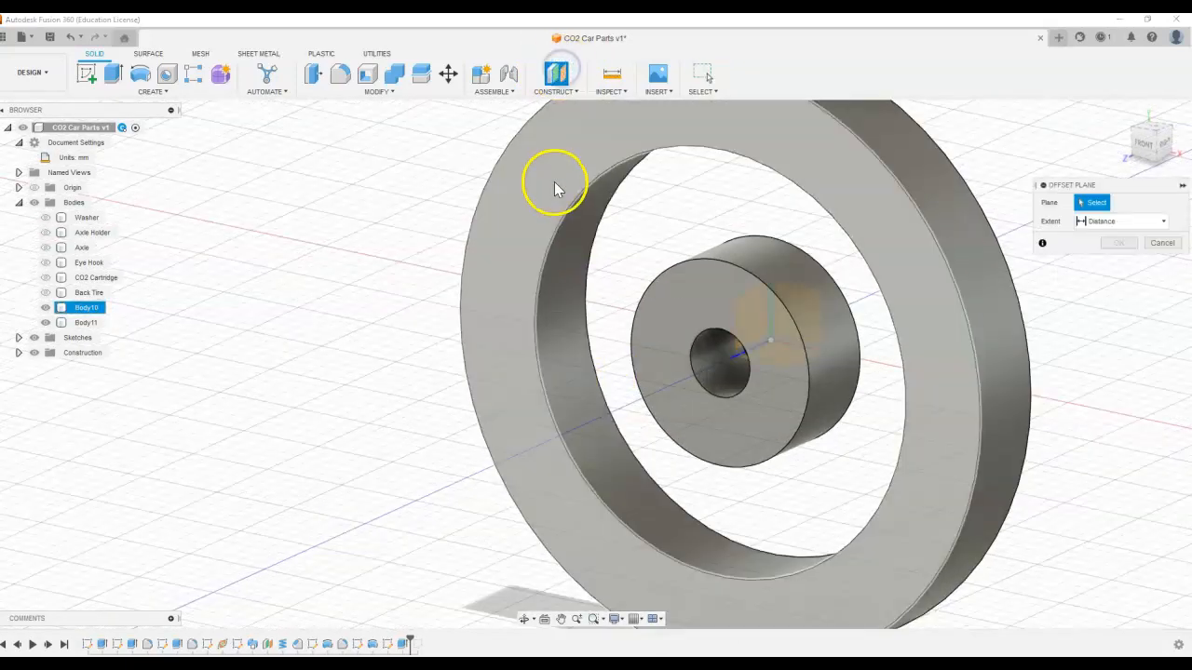
pyautogui.click(553, 182)
pyautogui.scroll(-3, 665, 290)
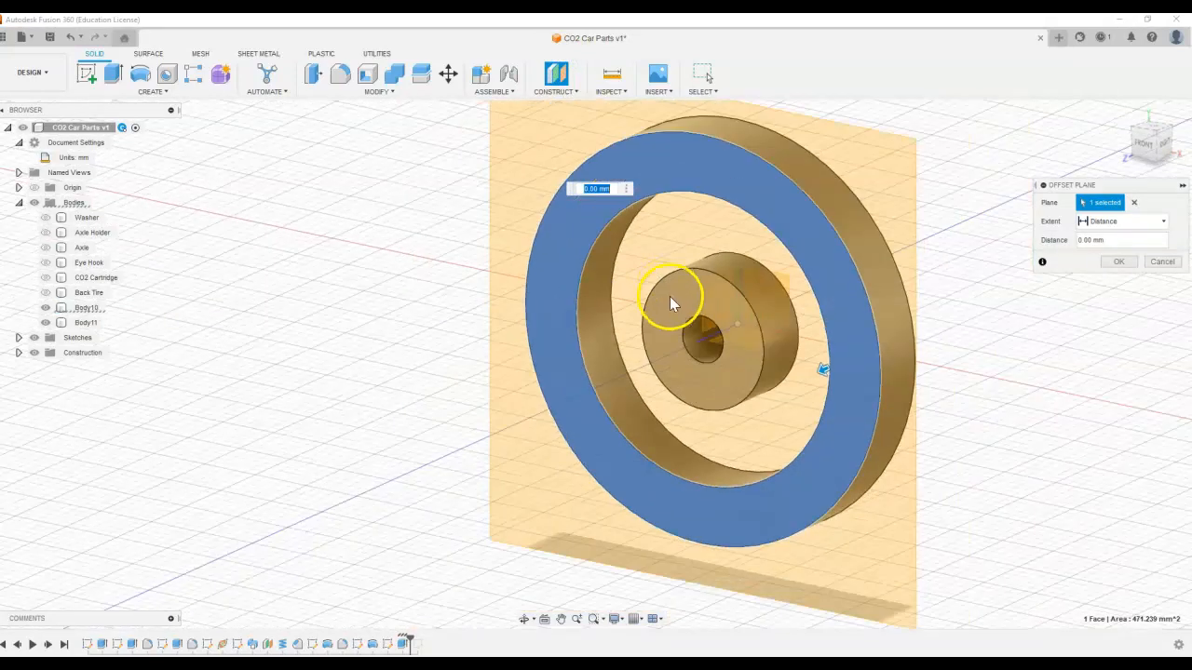
pyautogui.keyDown('shift'); pyautogui.moveTo(810, 325); pyautogui.dragTo(766, 330, button='middle'); pyautogui.keyUp('shift')
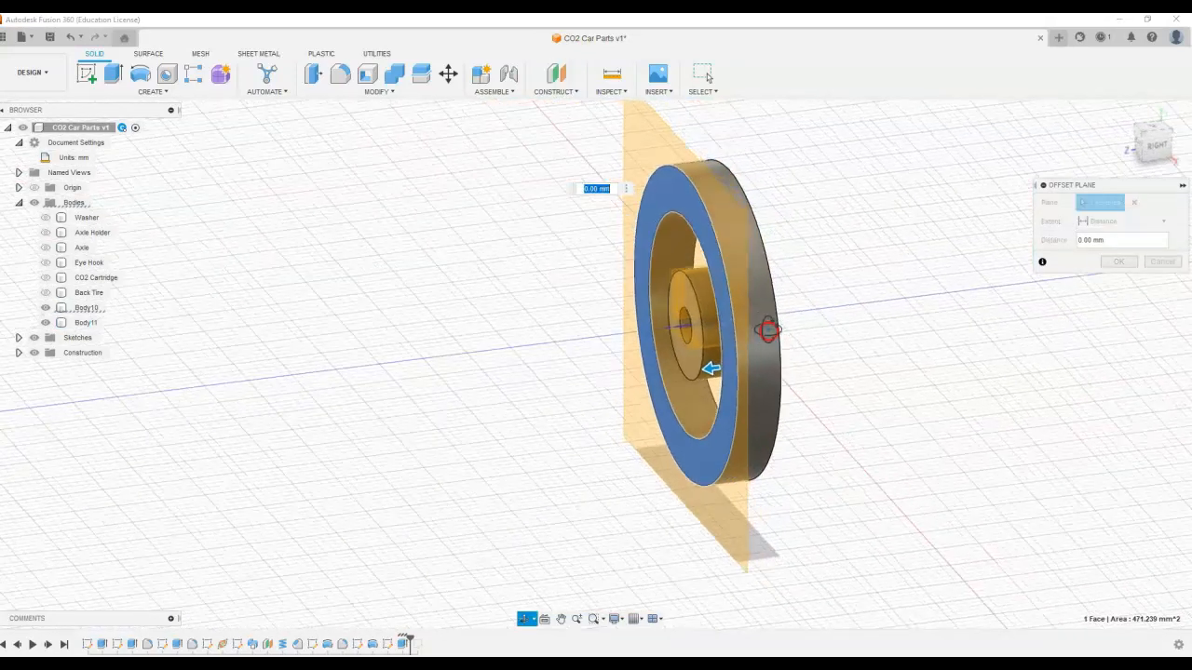
pyautogui.click(1072, 240)
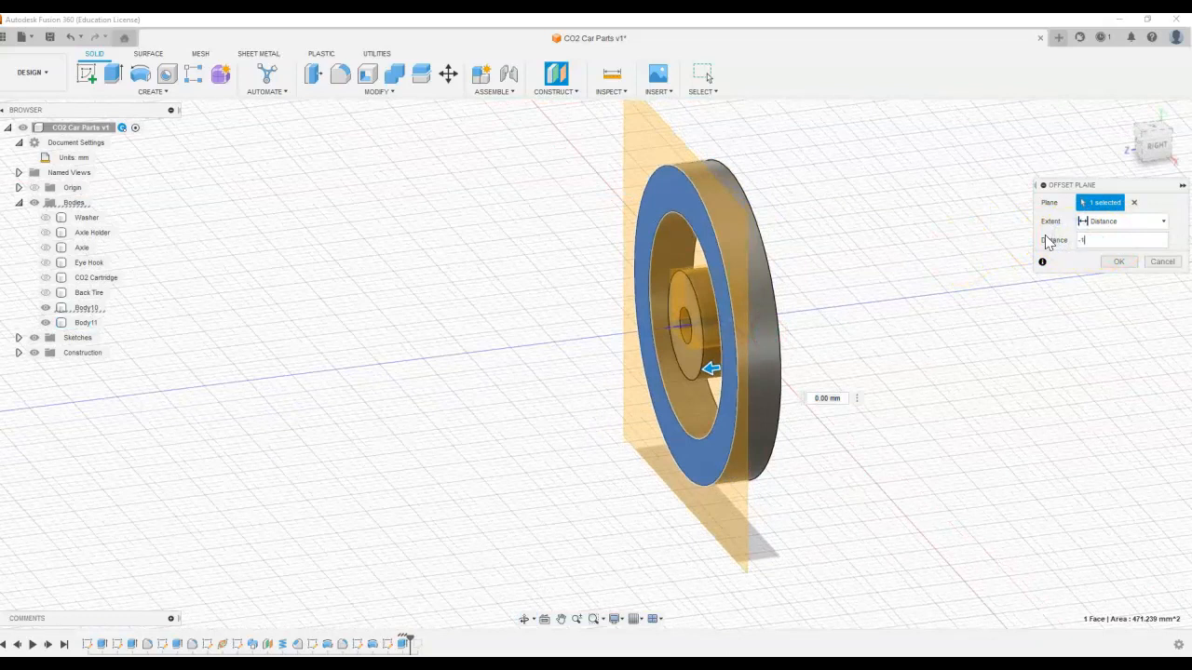
pyautogui.write('-1')
pyautogui.press('Return')
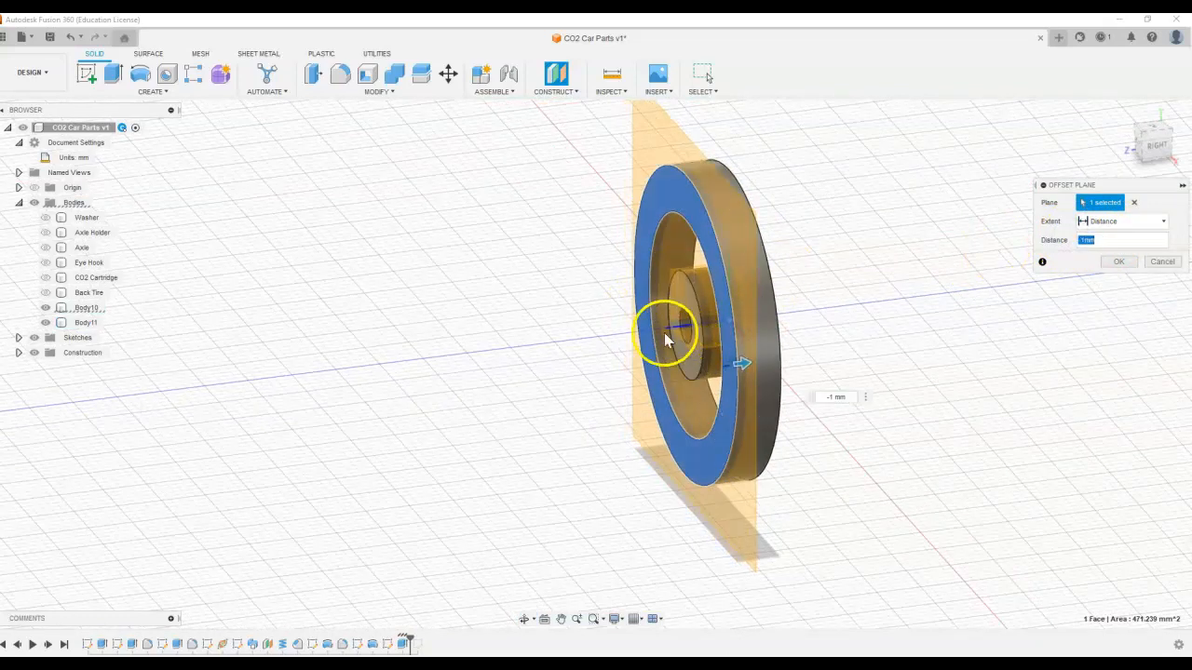
pyautogui.scroll(5, 665, 335)
pyautogui.scroll(-5, 653, 342)
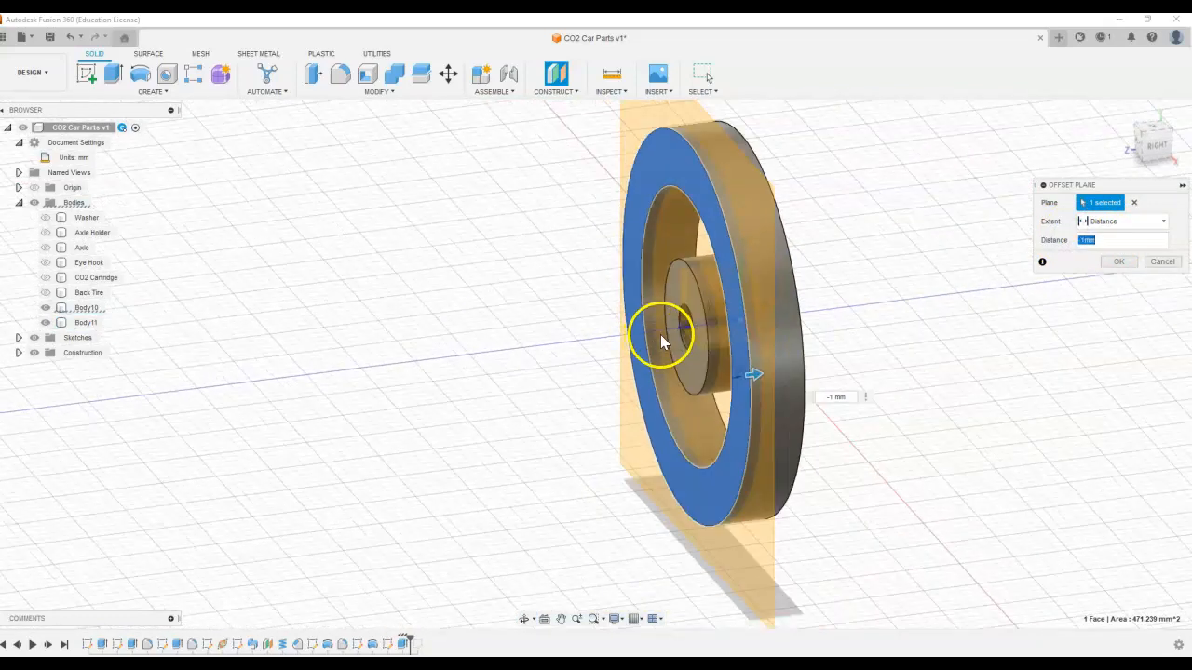
pyautogui.click(1120, 263)
# Step: Start a new sketch on the offset plane inside the wheel
pyautogui.keyDown('shift'); pyautogui.moveTo(1117, 261); pyautogui.dragTo(917, 345, button='middle'); pyautogui.keyUp('shift')
pyautogui.scroll(3, 917, 347)
pyautogui.scroll(-4, 917, 346)
pyautogui.click(701, 244)
pyautogui.click(87, 73)
pyautogui.click(529, 154)
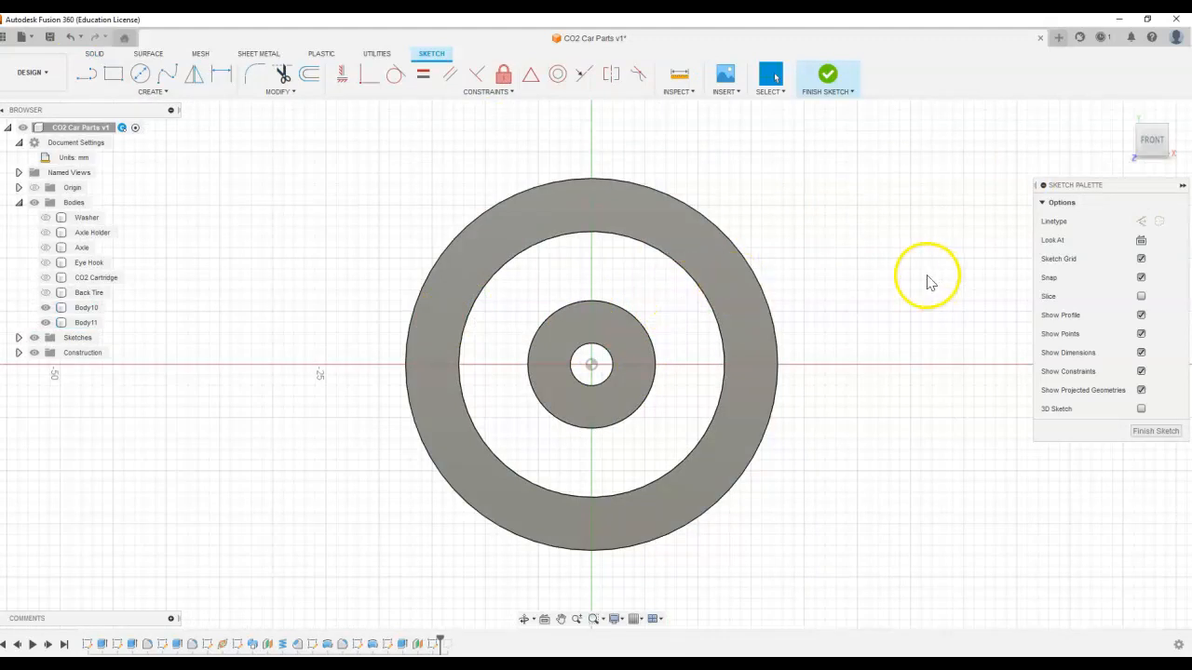
# Step: Draw a vertical line about 12.5 mm long from the wheel centre up to the outer ring's inner edge
pyautogui.click(90, 74)
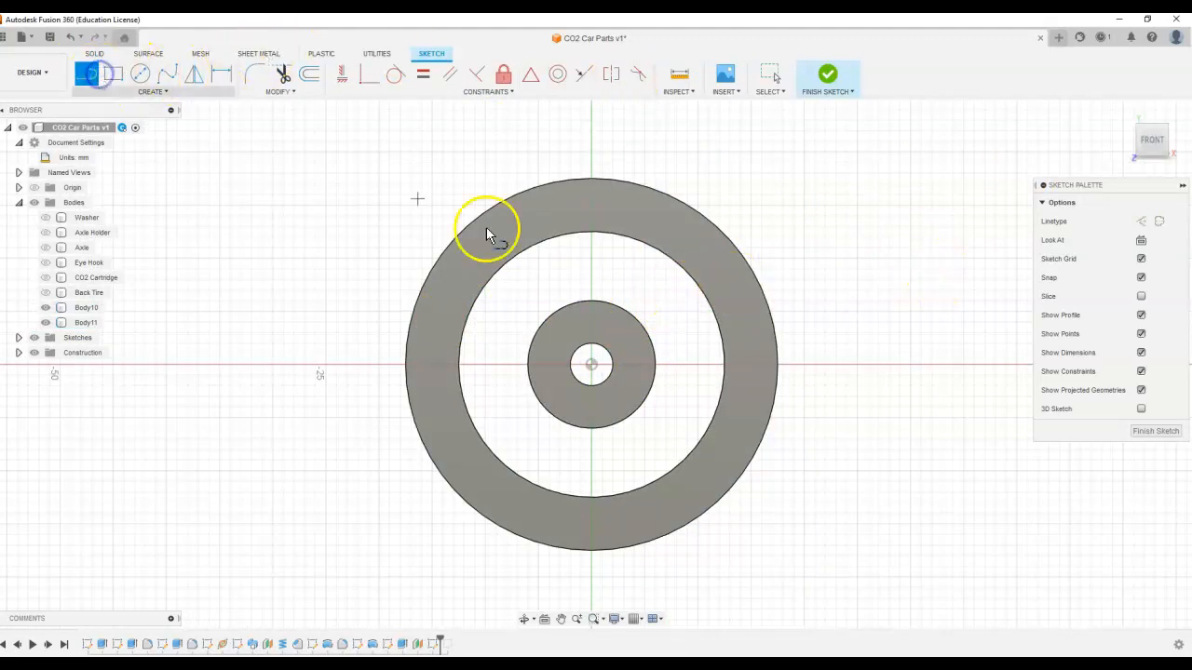
pyautogui.click(591, 364)
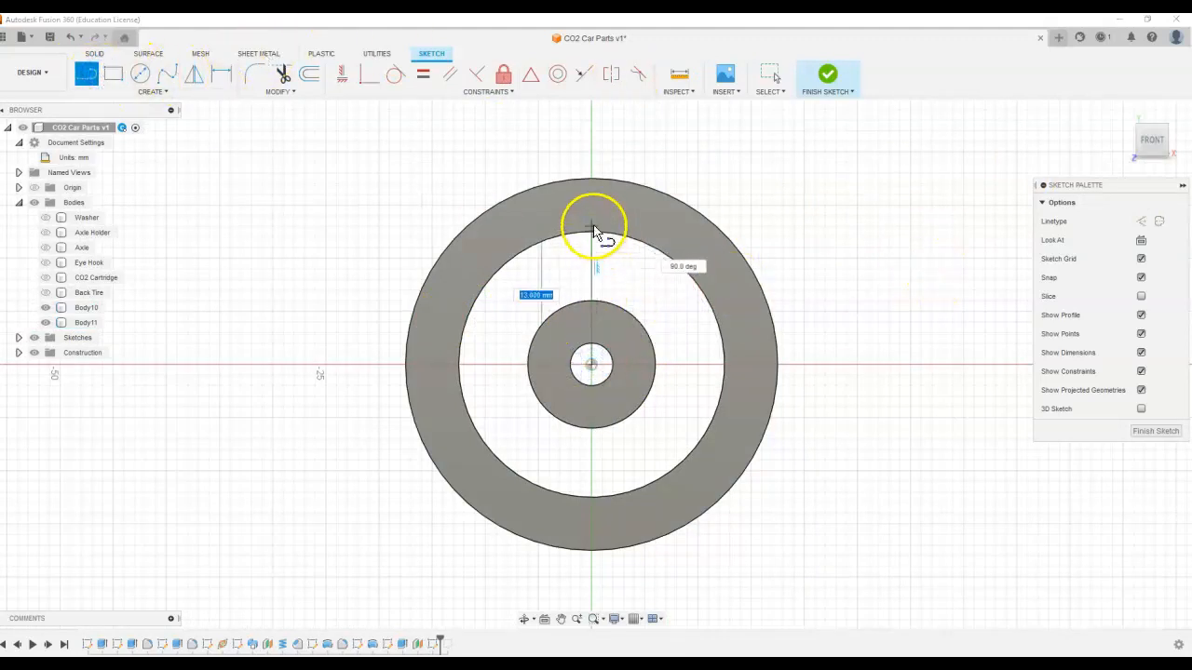
pyautogui.scroll(4, 593, 235)
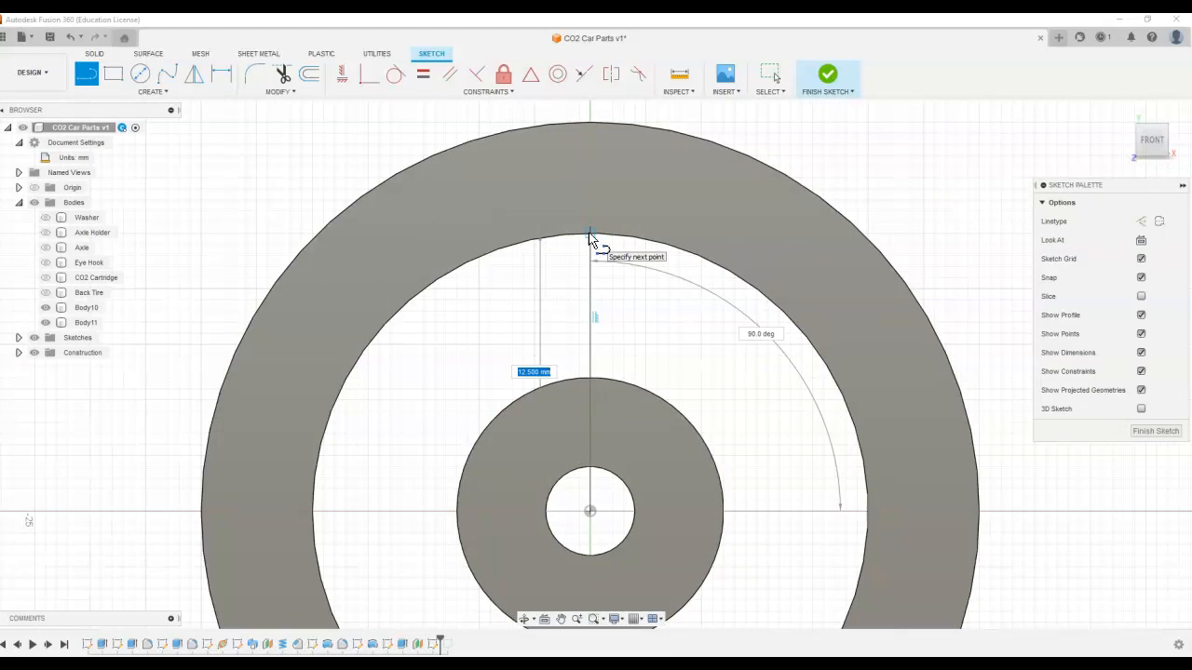
pyautogui.click(590, 234)
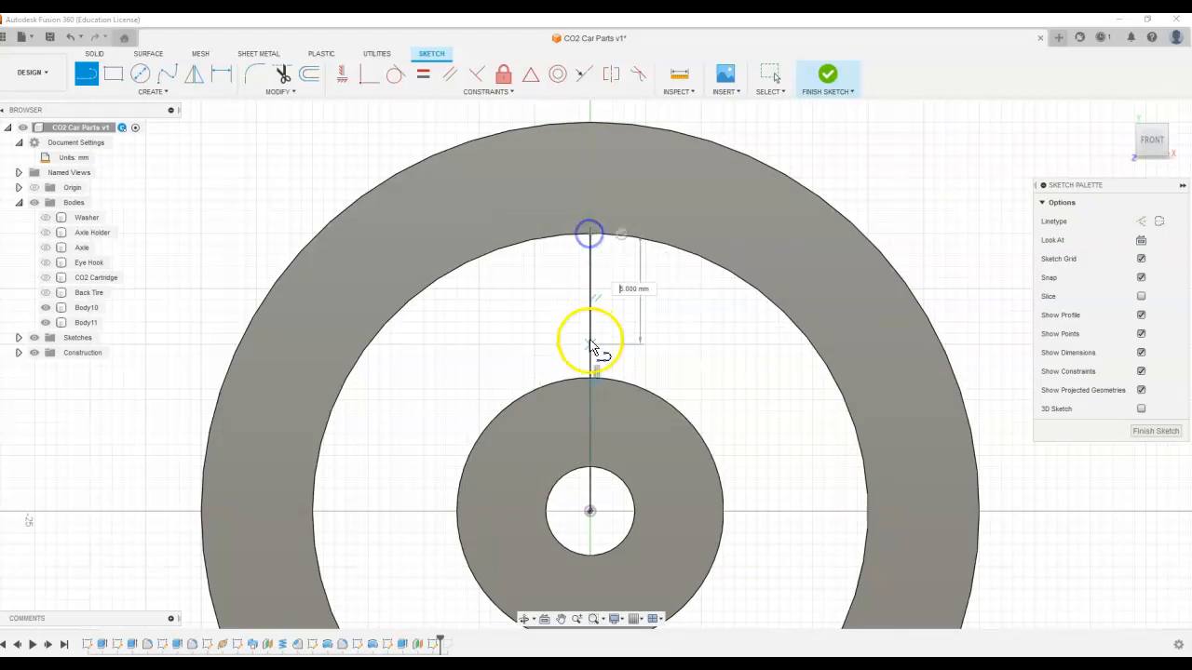
pyautogui.press('Escape')
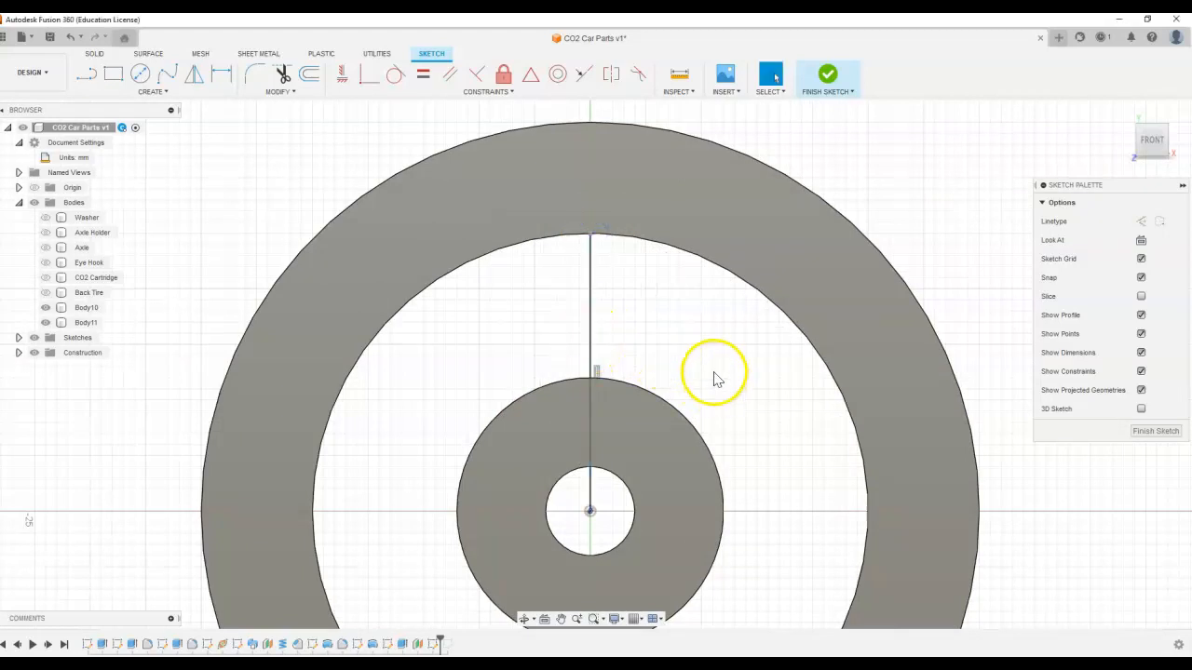
# Step: Draw a second line from the wheel centre to the outer ring's inner edge, slanting about 29° clockwise from the vertical line
pyautogui.press('l')
pyautogui.click(589, 510)
pyautogui.moveTo(694, 290); pyautogui.dragTo(721, 269)
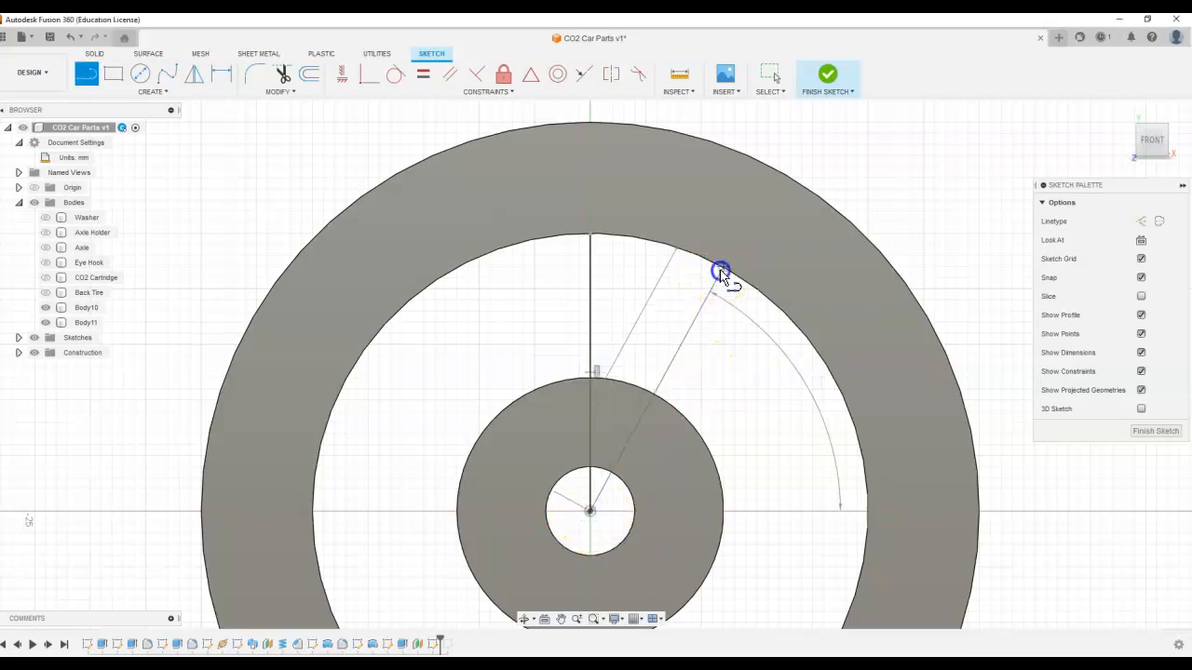
pyautogui.press('Escape')
# Step: Try to project the outer ring's 25 mm inner edge into the sketch
pyautogui.press('p')
pyautogui.click(680, 250)
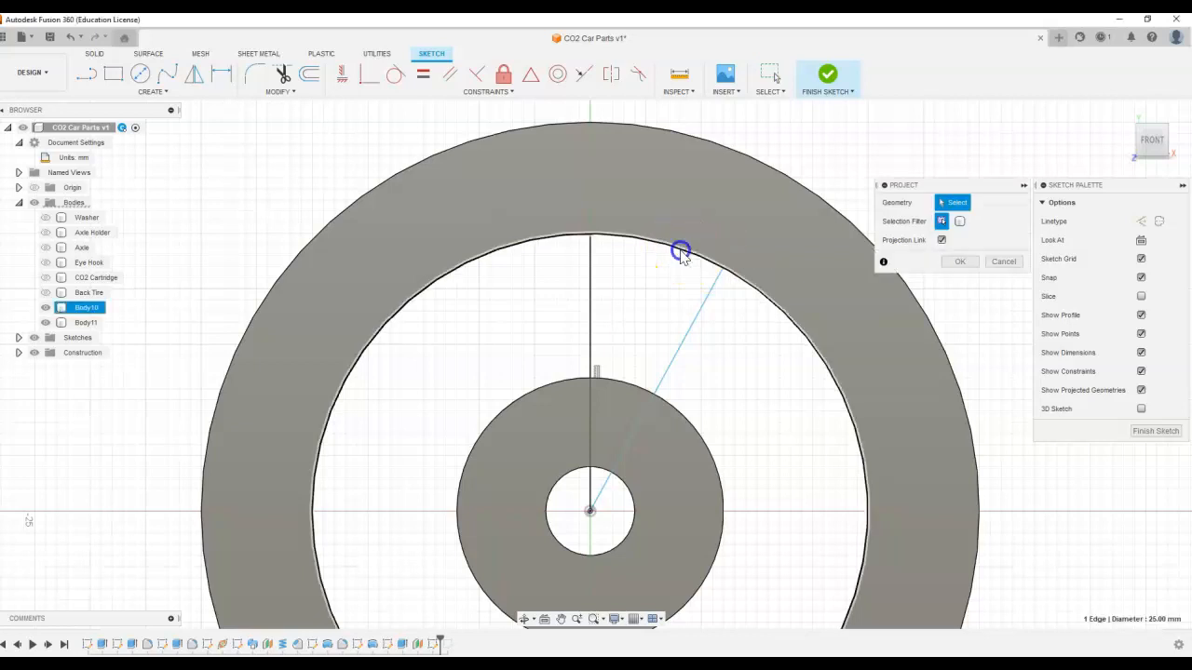
pyautogui.press('Return')
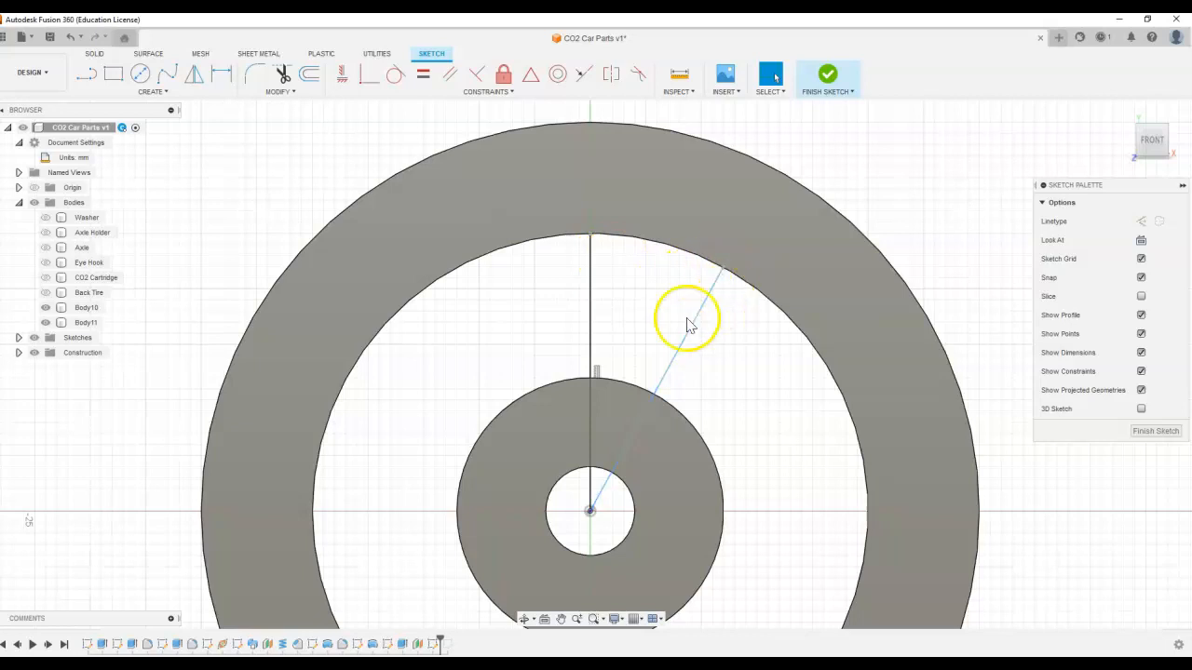
# Step: Set the angle between the two spoke lines to 35°, check the tire drawing in the browser, and return to Fusion 360
pyautogui.press('d')
pyautogui.click(591, 318)
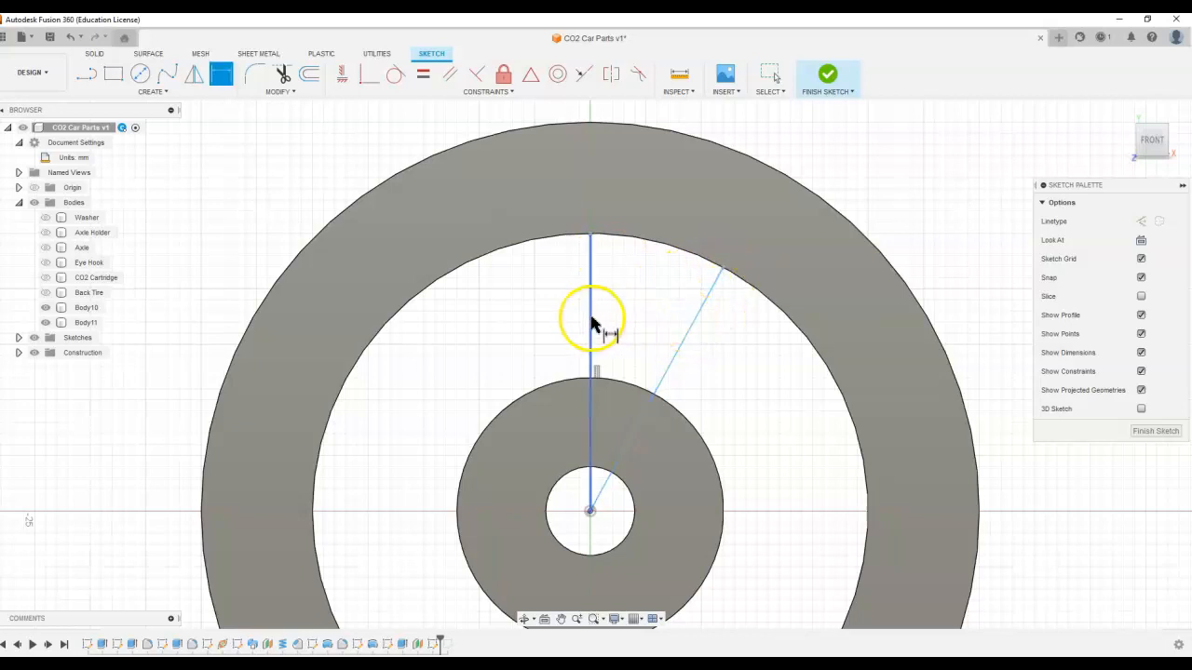
pyautogui.click(695, 325)
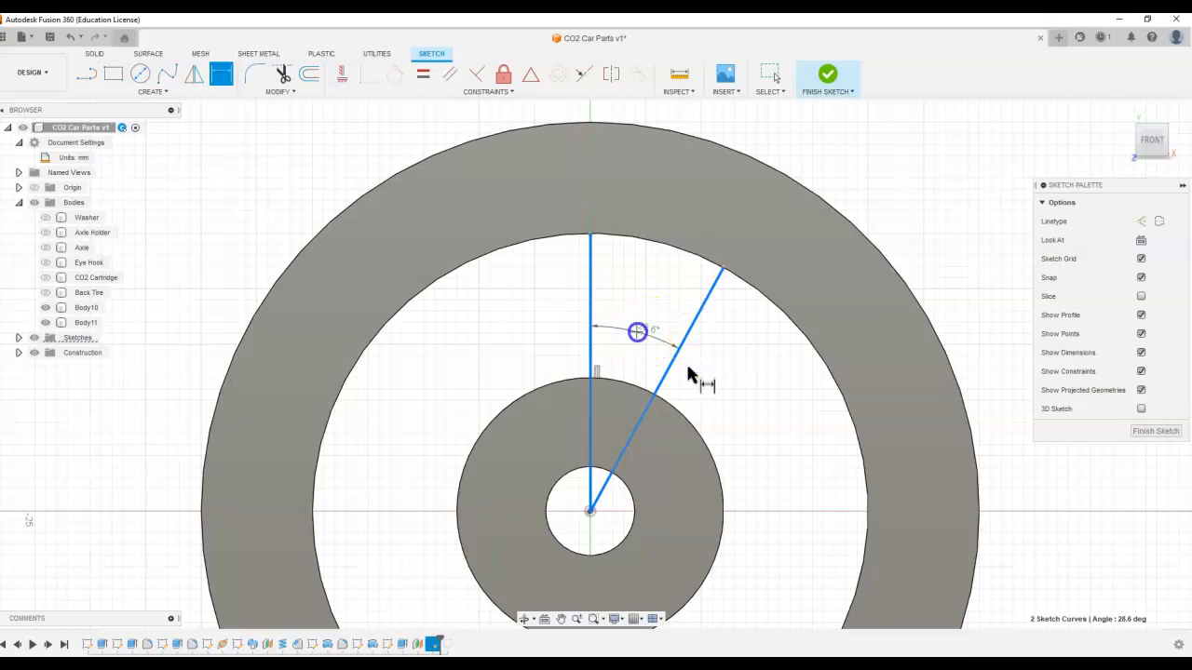
pyautogui.click(638, 335)
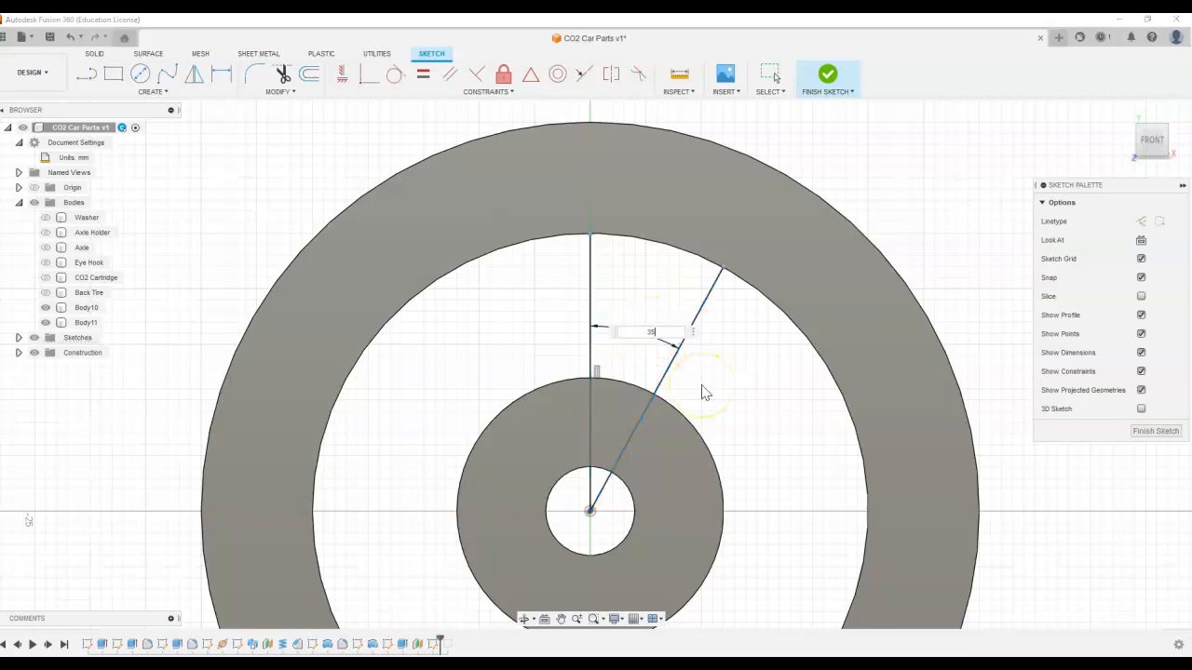
pyautogui.write('35')
pyautogui.press('Return')
pyautogui.hotkey('alt', 'Tab')
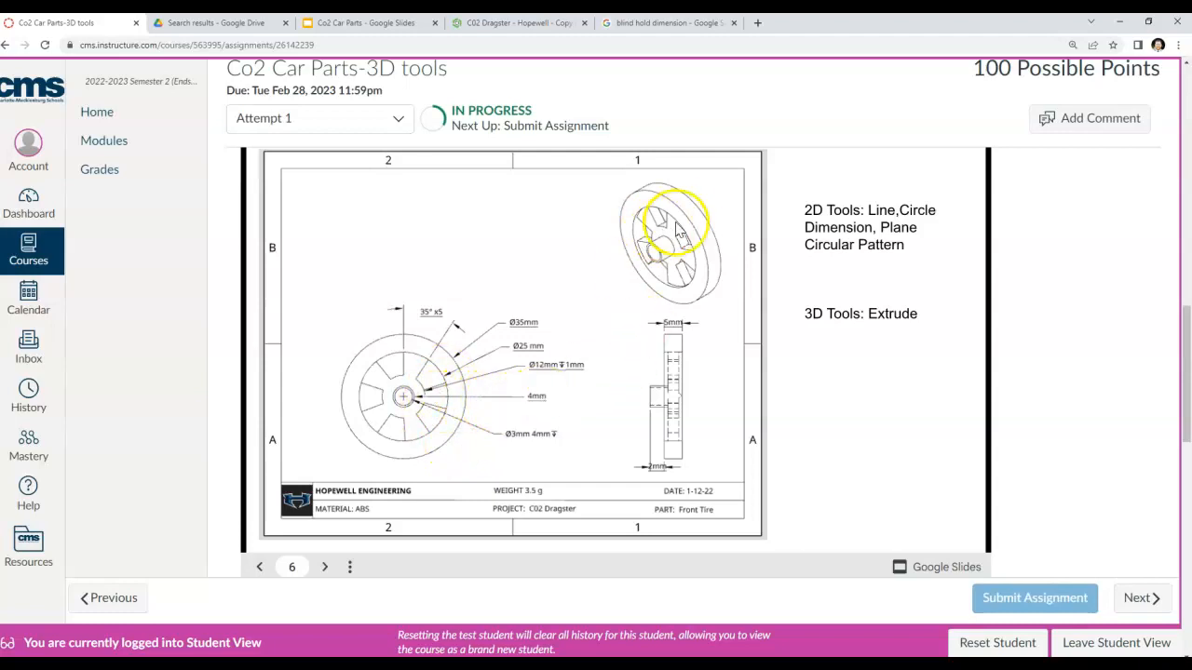
pyautogui.hotkey('alt', 'Tab')
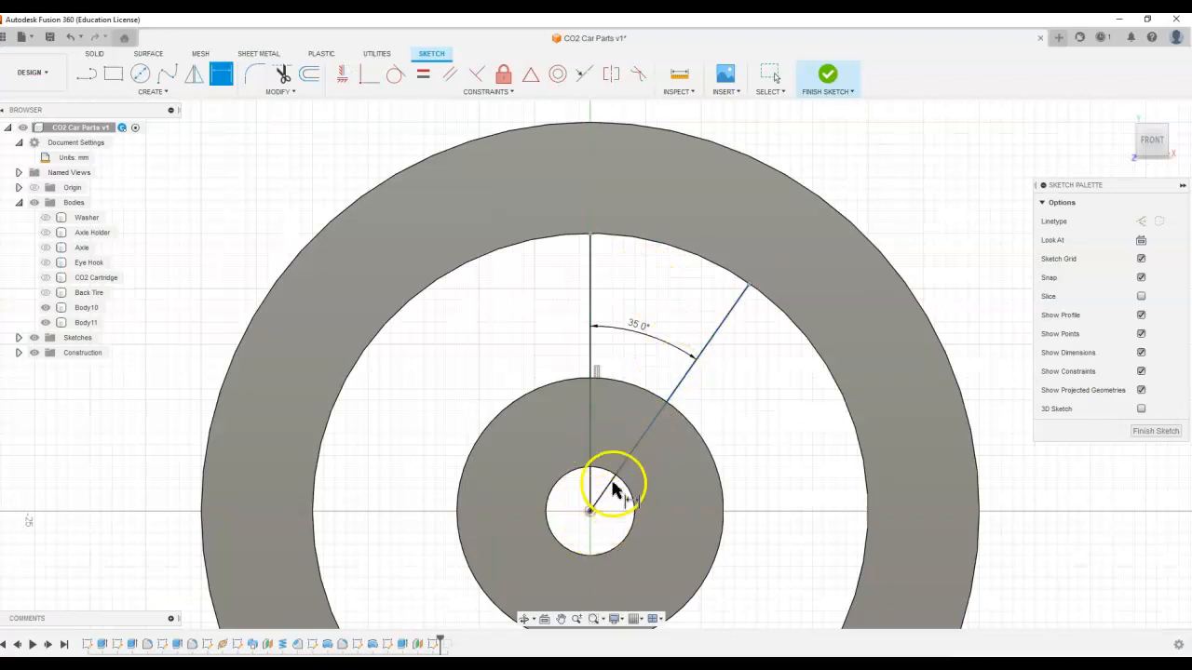
pyautogui.keyDown('shift'); pyautogui.moveTo(666, 469); pyautogui.dragTo(622, 485, button='middle'); pyautogui.keyUp('shift')
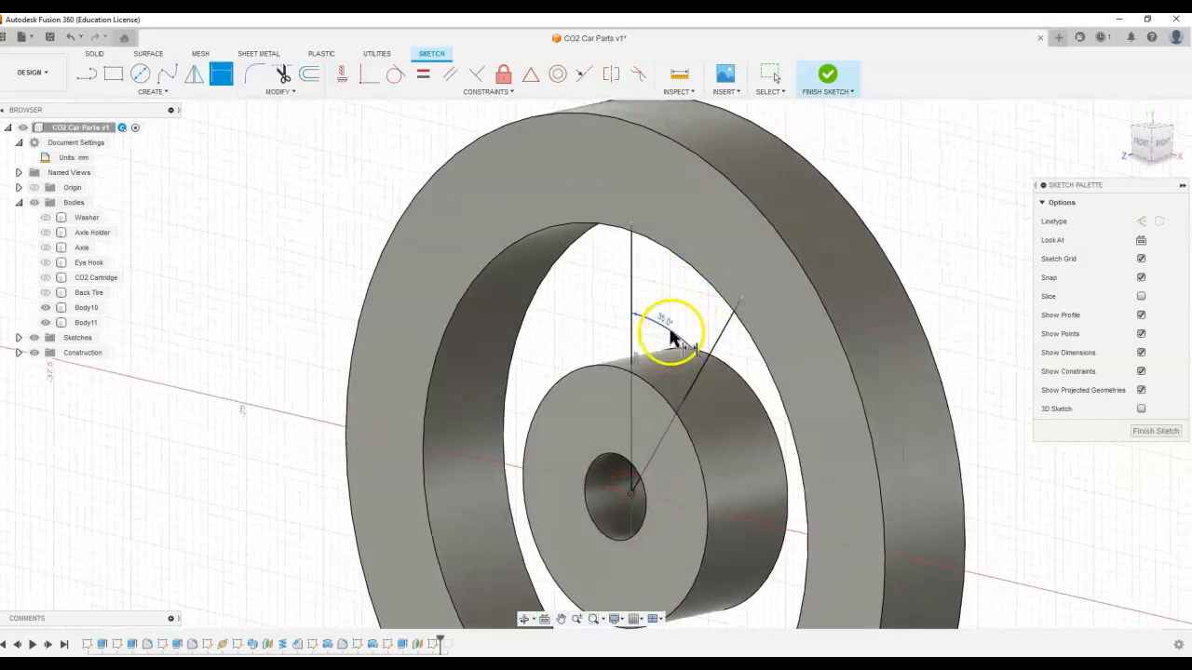
pyautogui.keyDown('shift'); pyautogui.moveTo(679, 359); pyautogui.dragTo(692, 346, button='middle'); pyautogui.keyUp('shift')
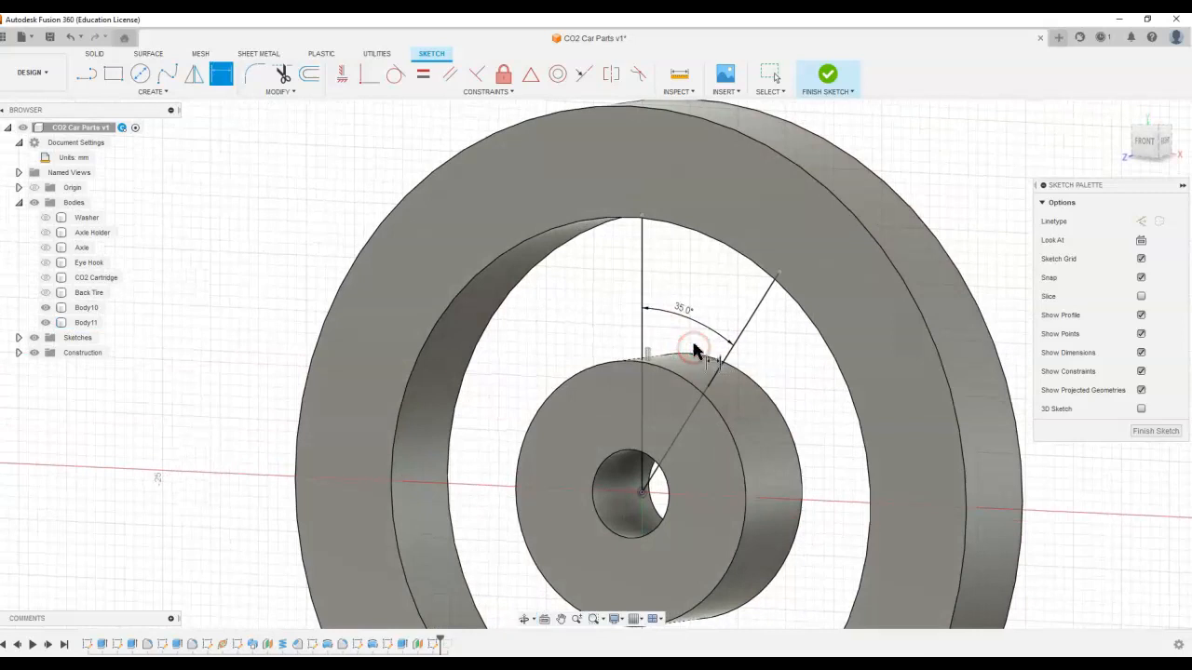
pyautogui.click(154, 91)
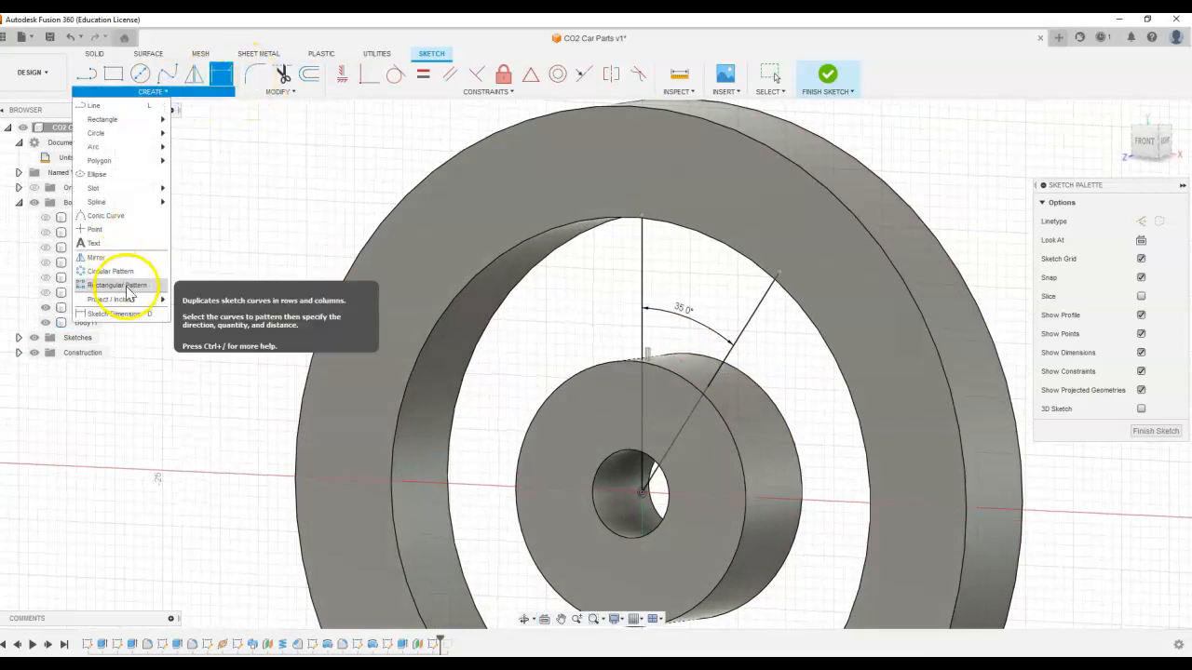
pyautogui.moveTo(157, 299)
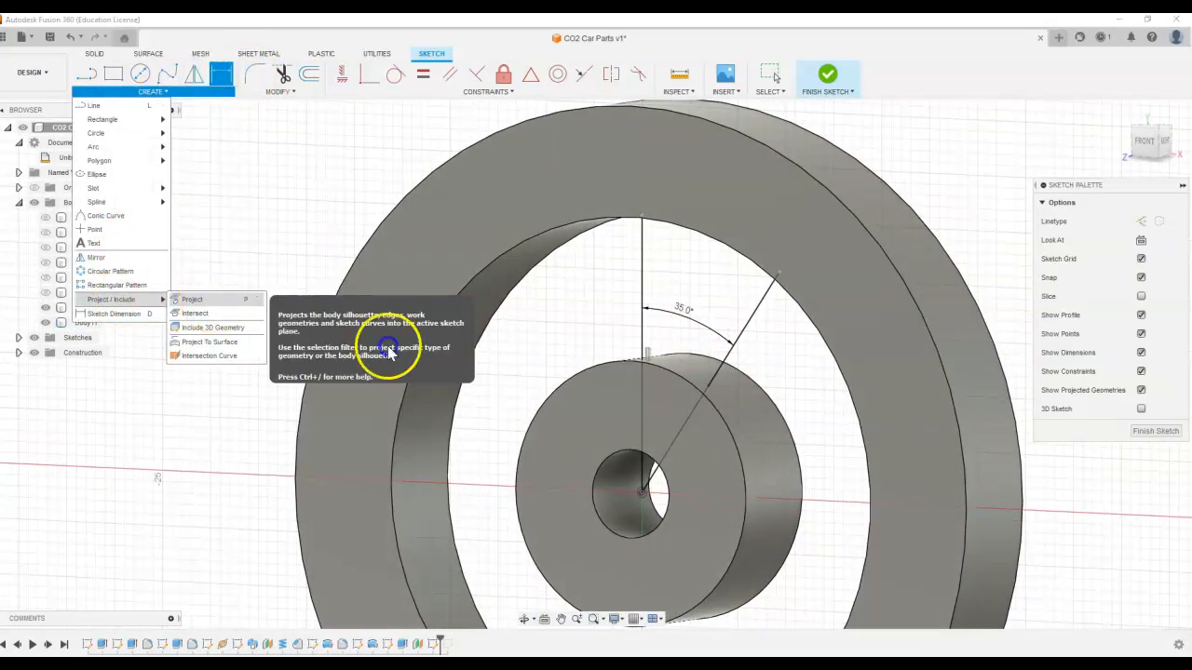
pyautogui.press('d')
pyautogui.click(680, 381)
pyautogui.moveTo(708, 385); pyautogui.dragTo(759, 270)
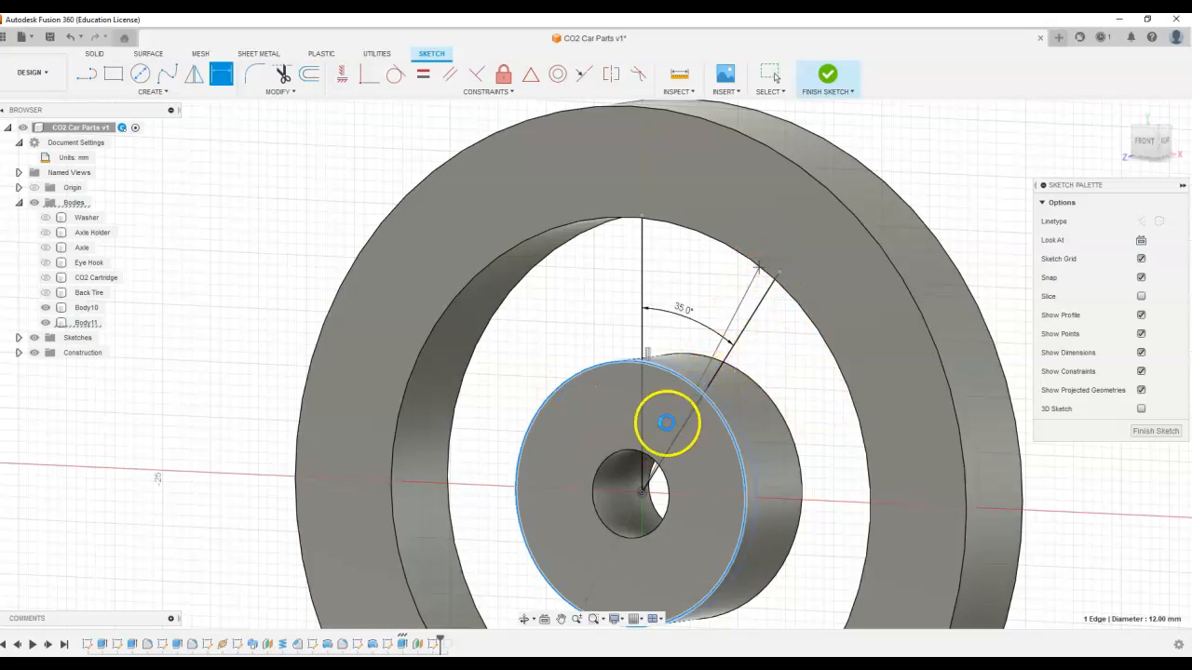
# Step: Finish the sketch, inspect the spoke lines inside the wheel from several angles, and reopen the sketch for editing
pyautogui.click(828, 75)
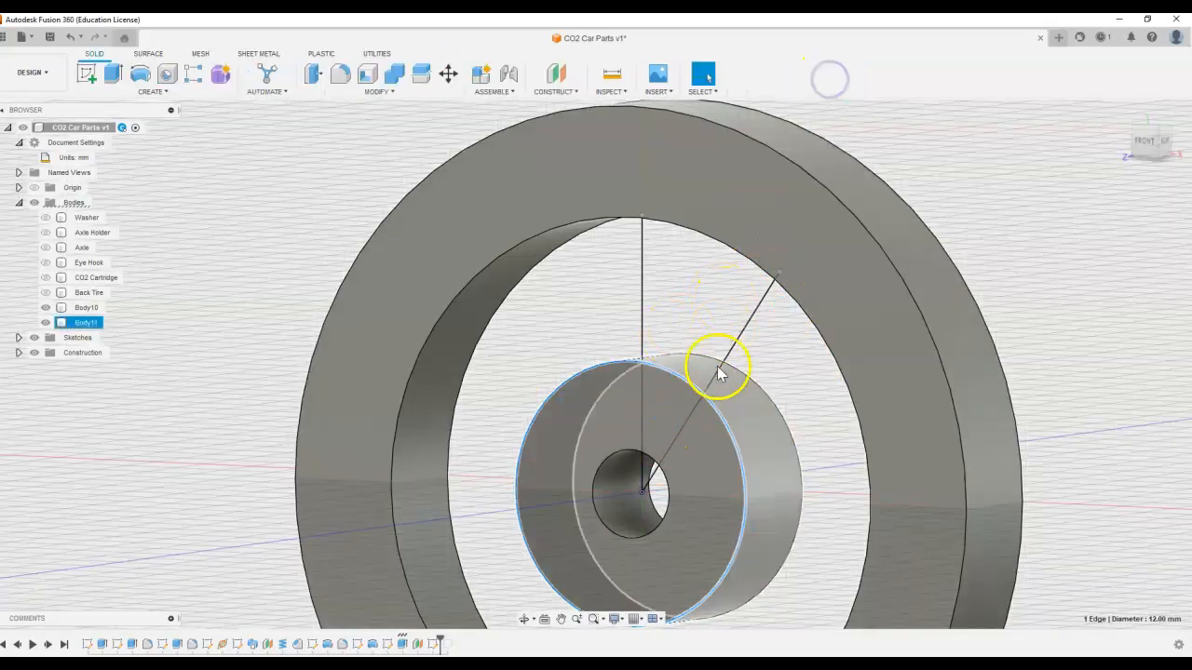
pyautogui.keyDown('shift'); pyautogui.moveTo(718, 373); pyautogui.dragTo(745, 379, button='middle'); pyautogui.keyUp('shift')
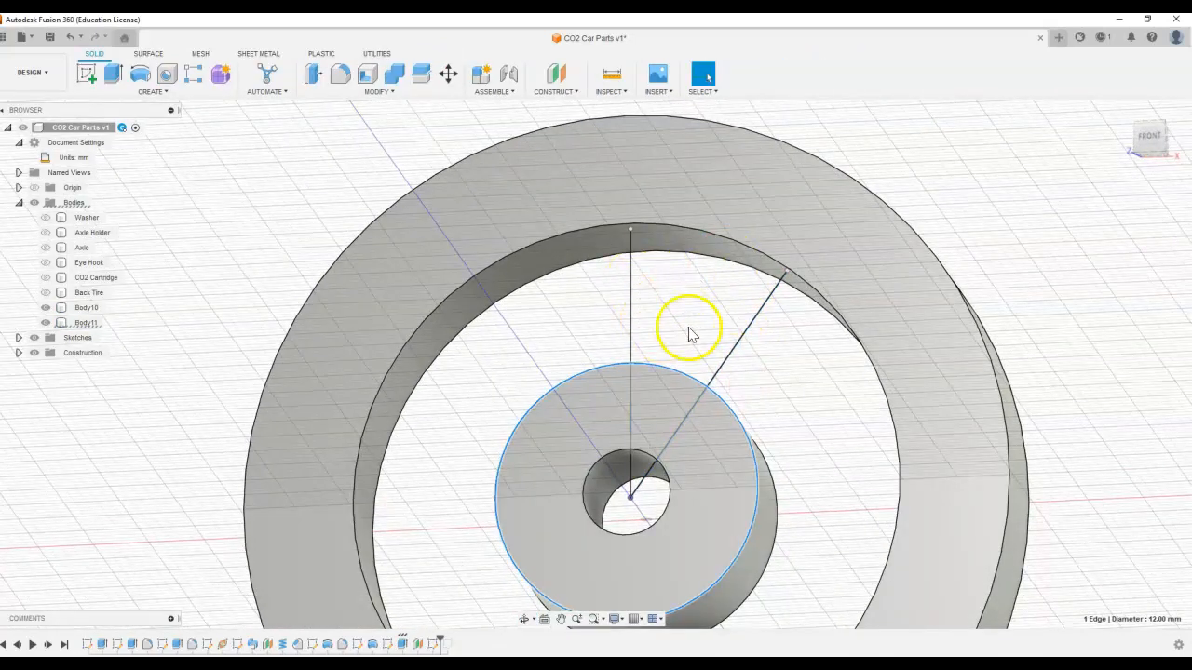
pyautogui.keyDown('shift'); pyautogui.moveTo(689, 319); pyautogui.dragTo(709, 344, button='middle'); pyautogui.keyUp('shift')
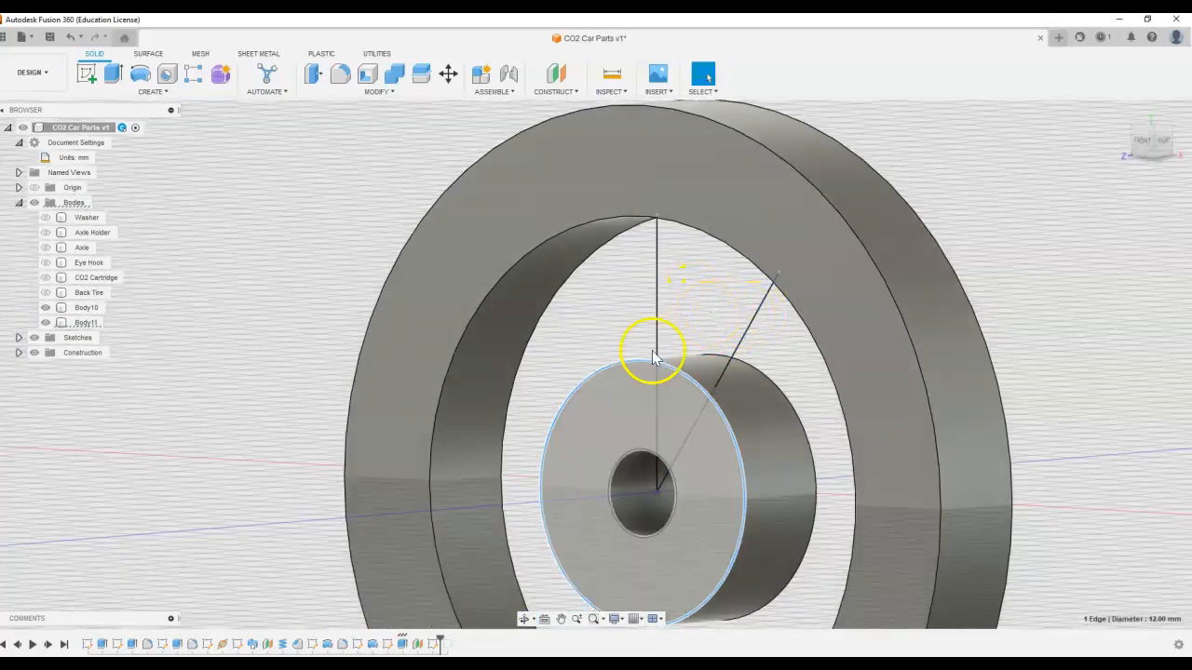
pyautogui.click(433, 644)
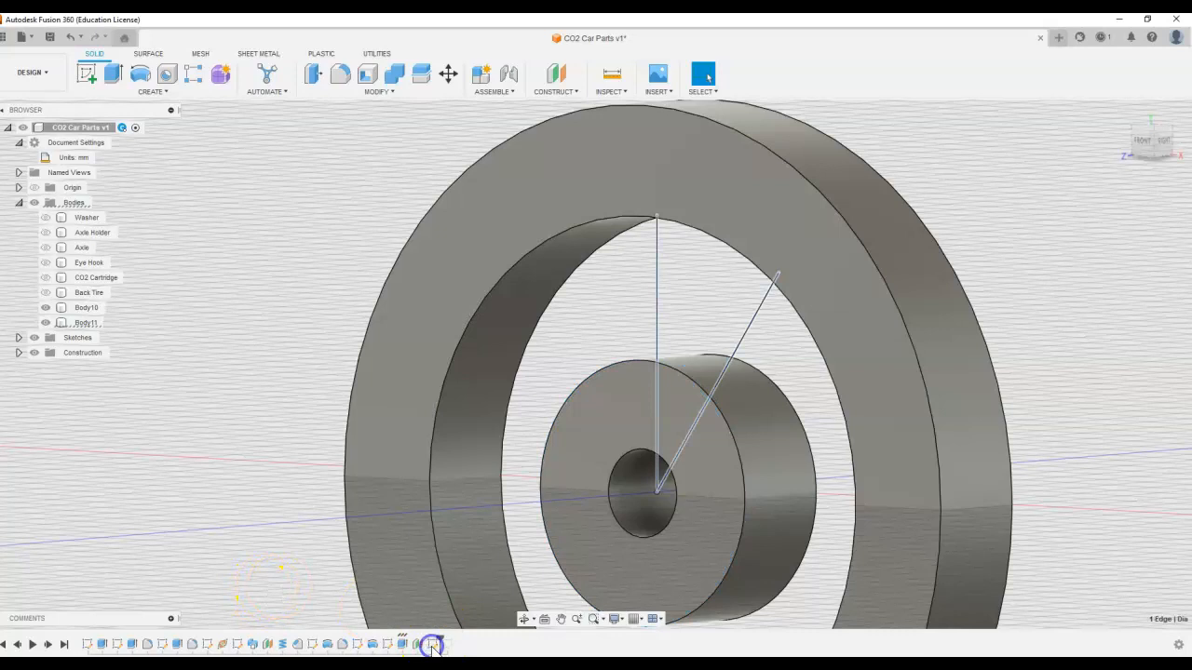
pyautogui.doubleClick(433, 644)
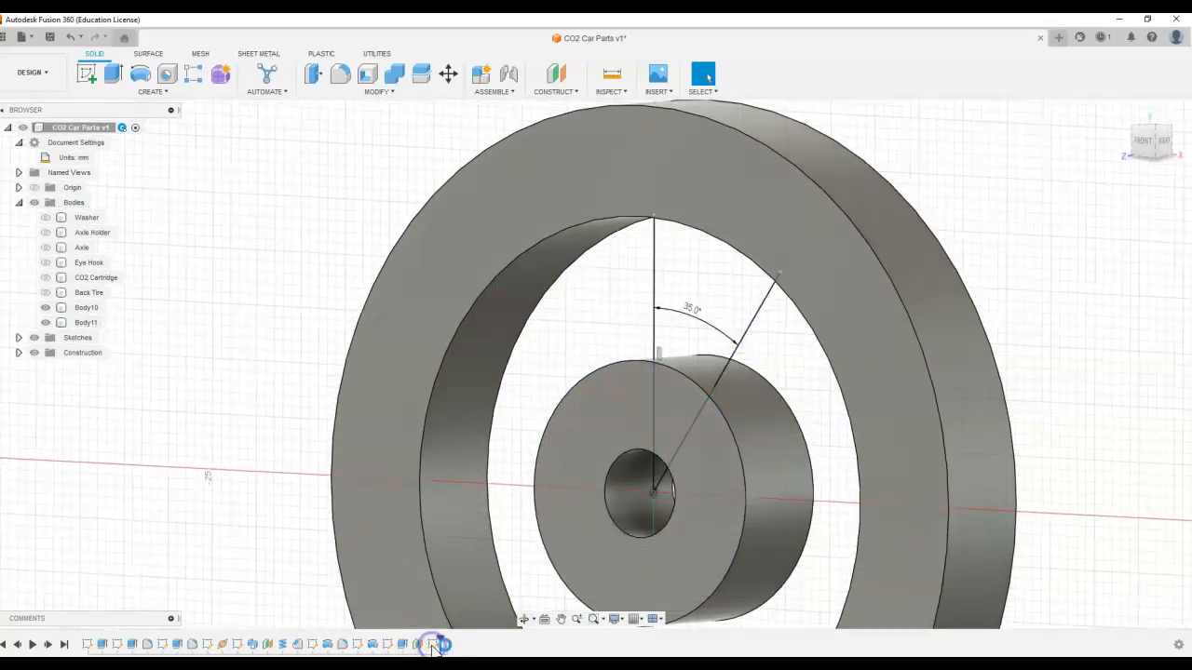
# Step: Draw two circles centred on the wheel, one reaching the outer ring's inner edge and one reaching the hub's outer edge
pyautogui.click(139, 75)
pyautogui.click(596, 497)
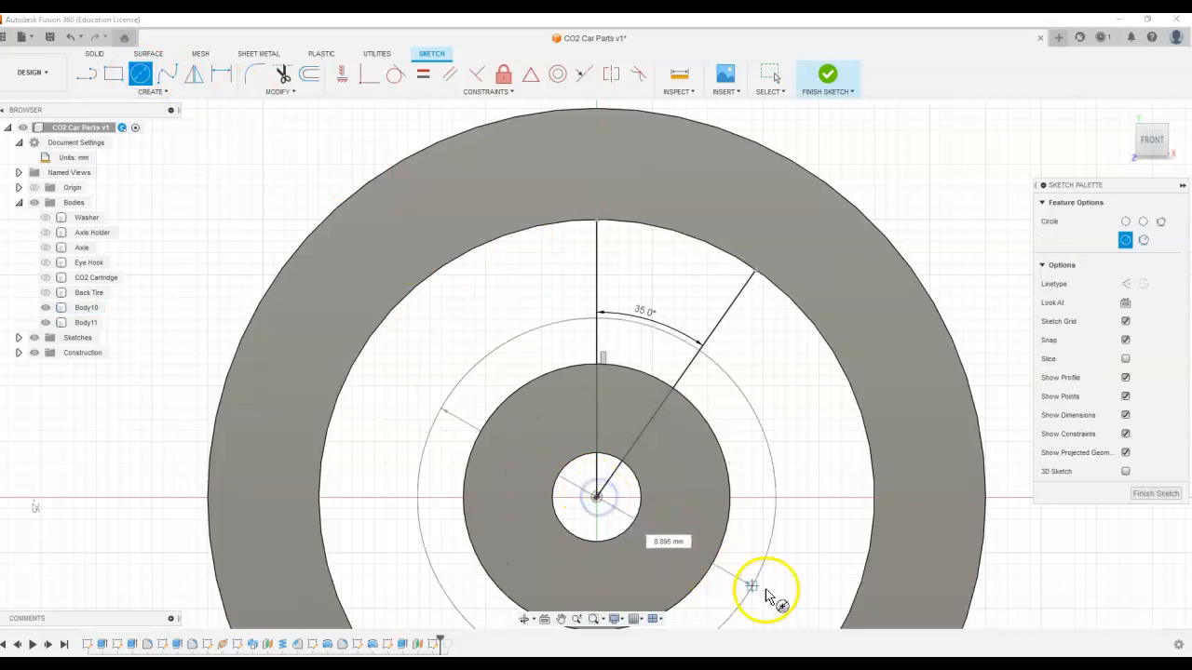
pyautogui.click(854, 616)
pyautogui.click(596, 496)
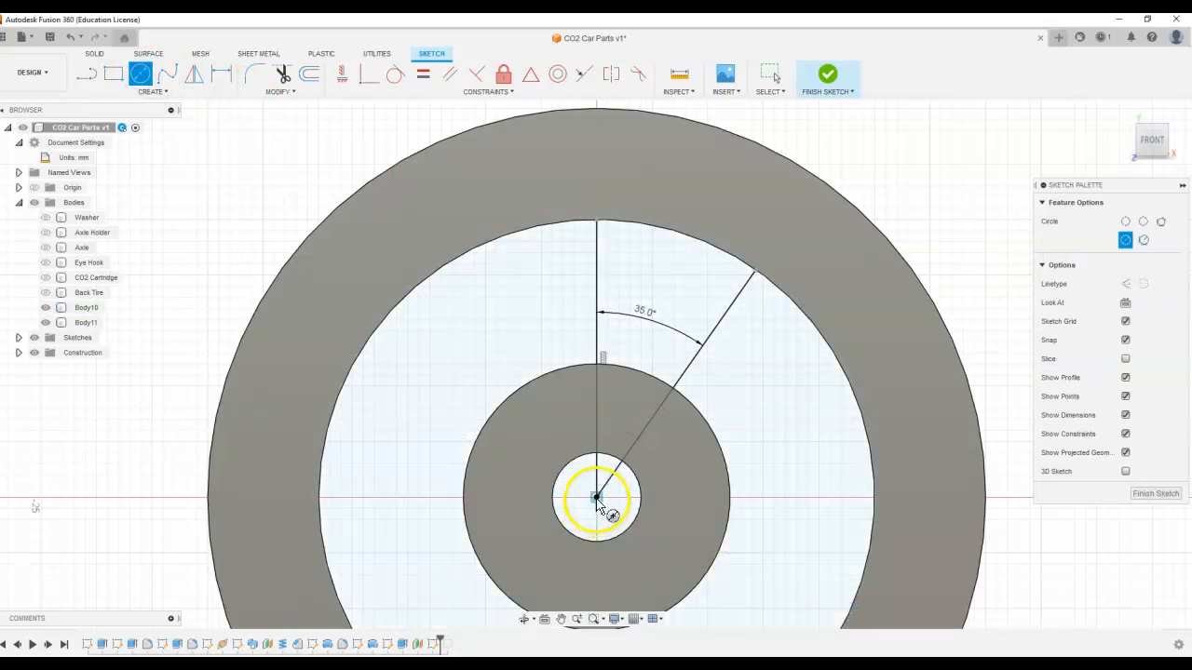
pyautogui.click(703, 581)
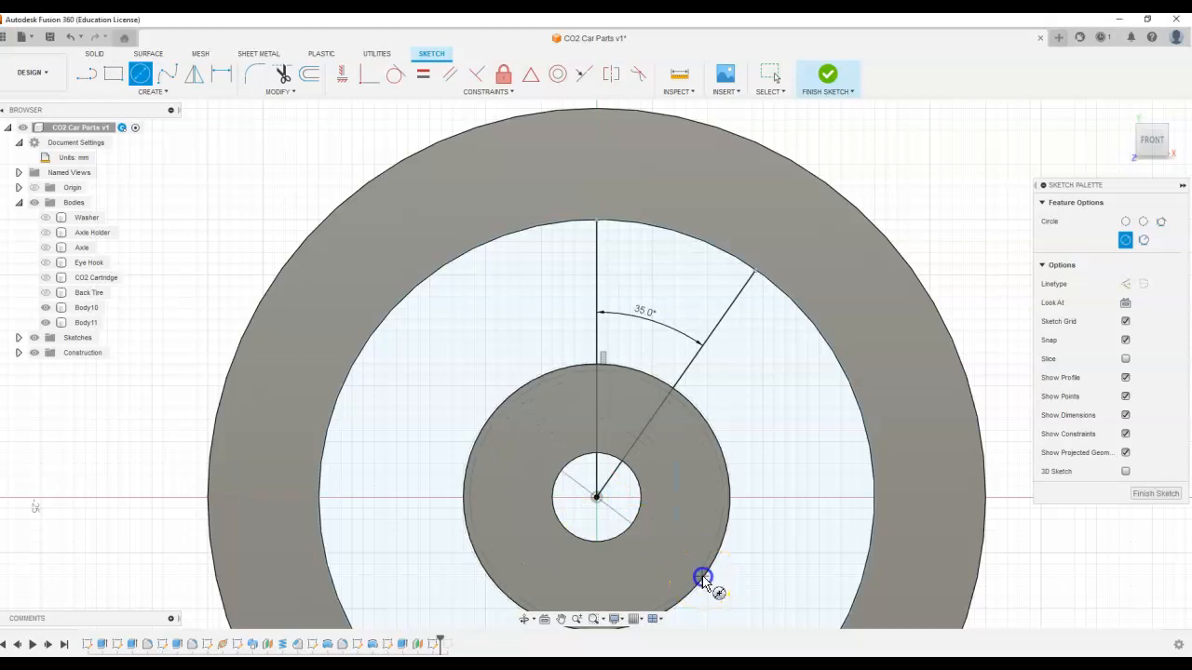
pyautogui.press('Escape')
# Step: Finish the sketch and check the spoke profile between the hub and outer ring by selecting and deselecting it
pyautogui.click(819, 84)
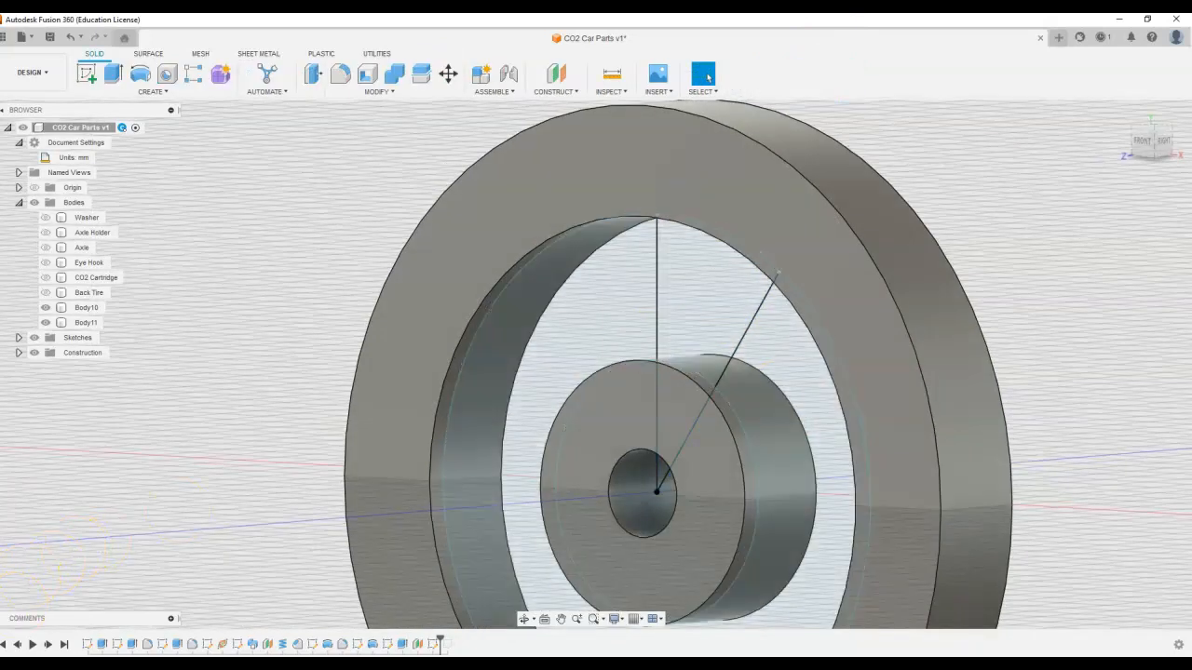
pyautogui.click(555, 373)
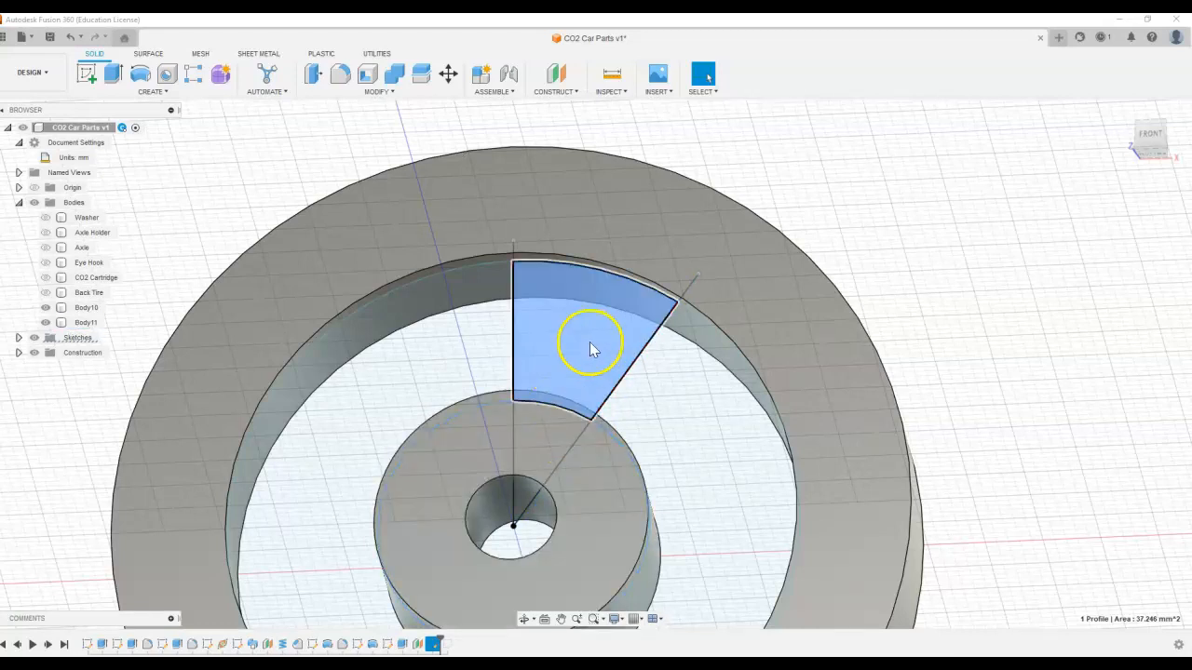
pyautogui.moveTo(595, 346)
pyautogui.keyDown('shift'); pyautogui.mouseDown(button='middle')
pyautogui.moveTo(561, 363)
pyautogui.moveTo(573, 348)
pyautogui.mouseUp(button='middle'); pyautogui.keyUp('shift')
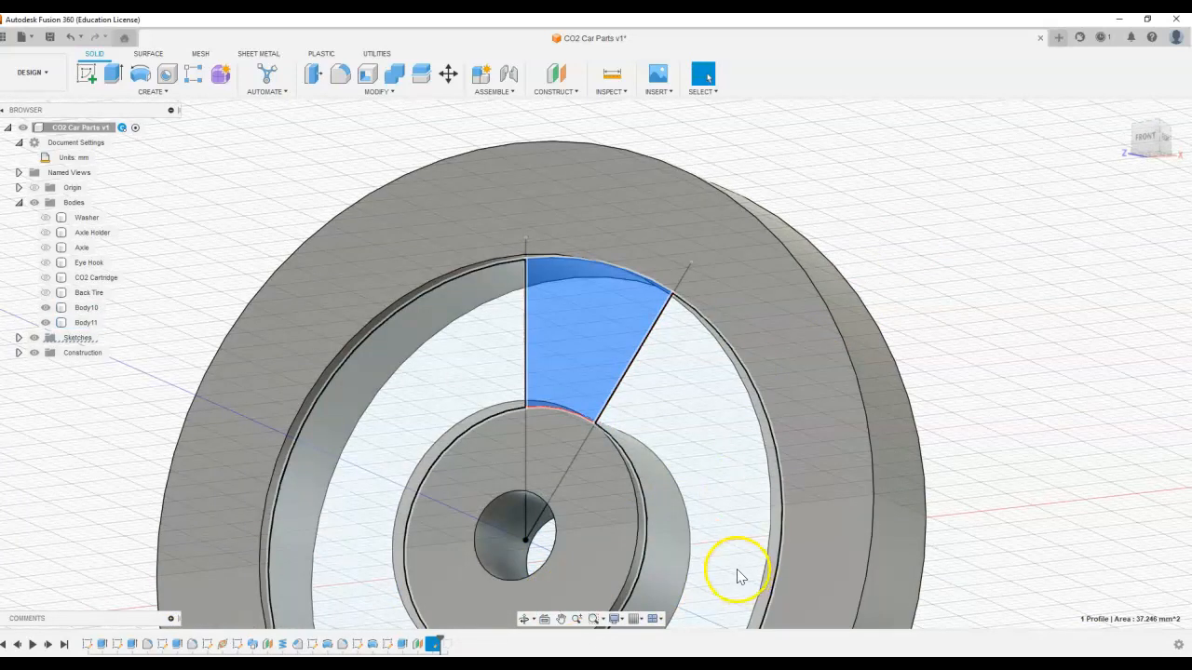
pyautogui.press('Escape')
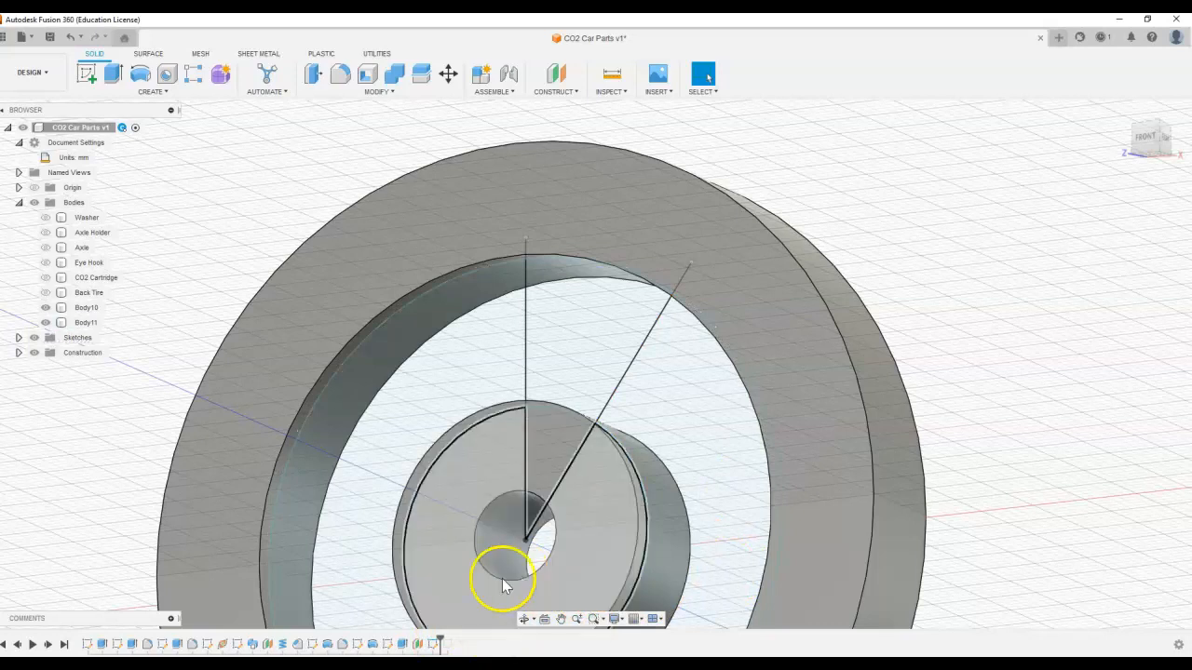
# Step: Reopen the spoke line sketch for editing and select the vertical spoke line as the start of a circular pattern
pyautogui.doubleClick(434, 643)
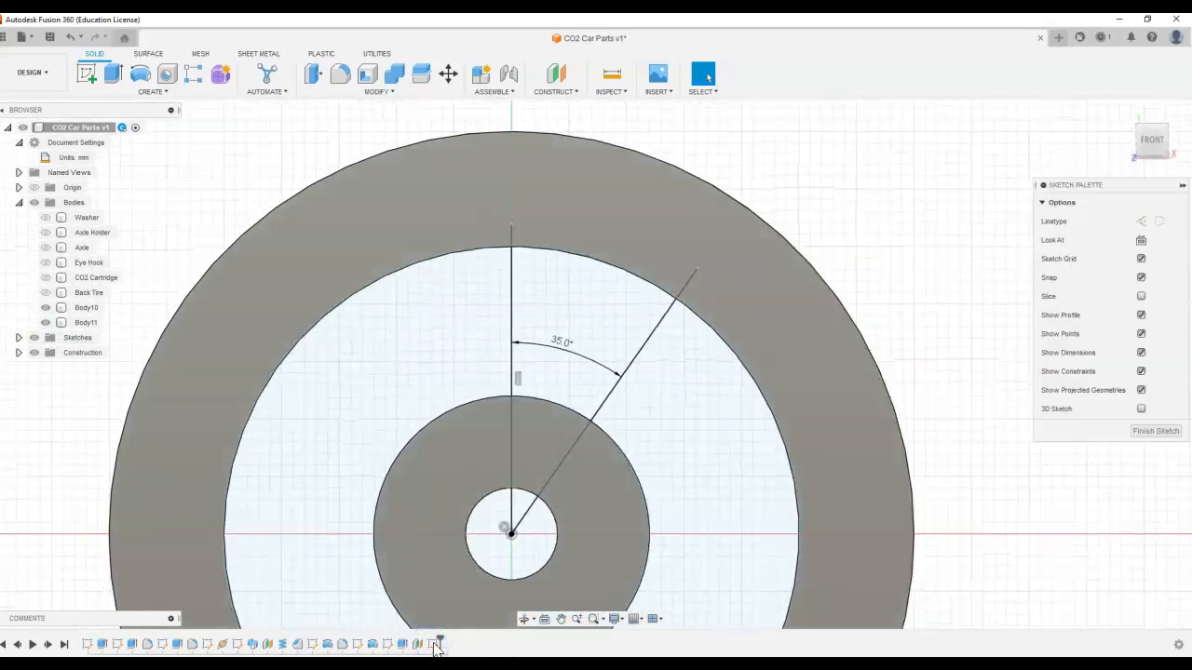
pyautogui.moveTo(434, 173); pyautogui.dragTo(698, 510)
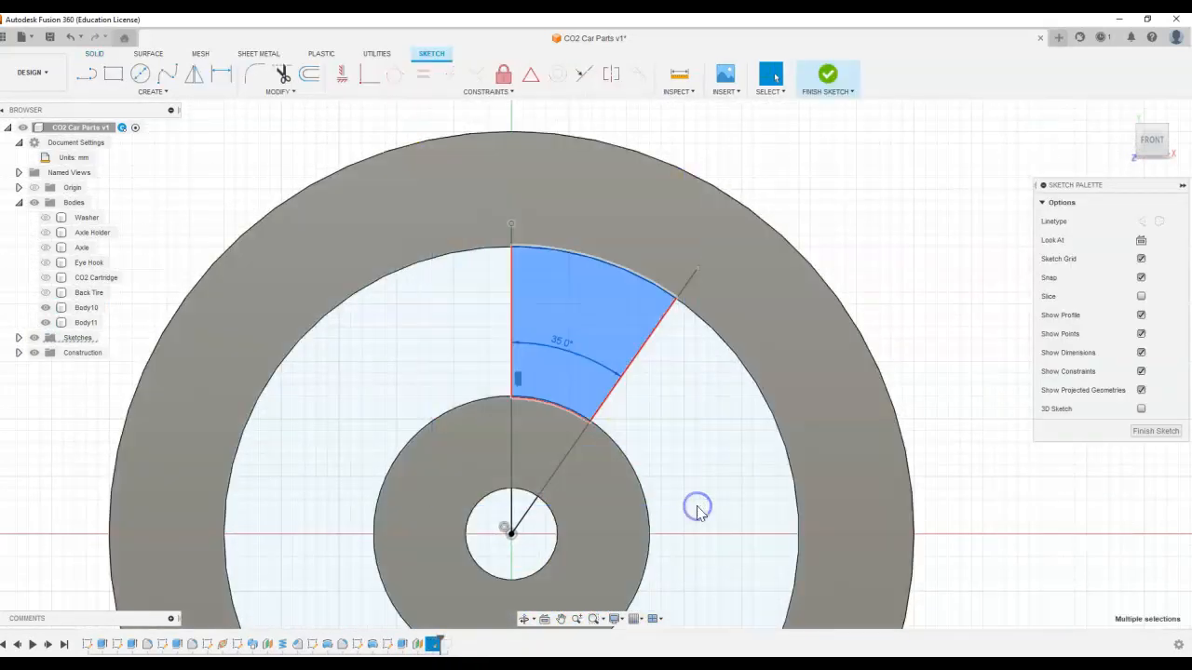
pyautogui.click(554, 471)
pyautogui.click(511, 455)
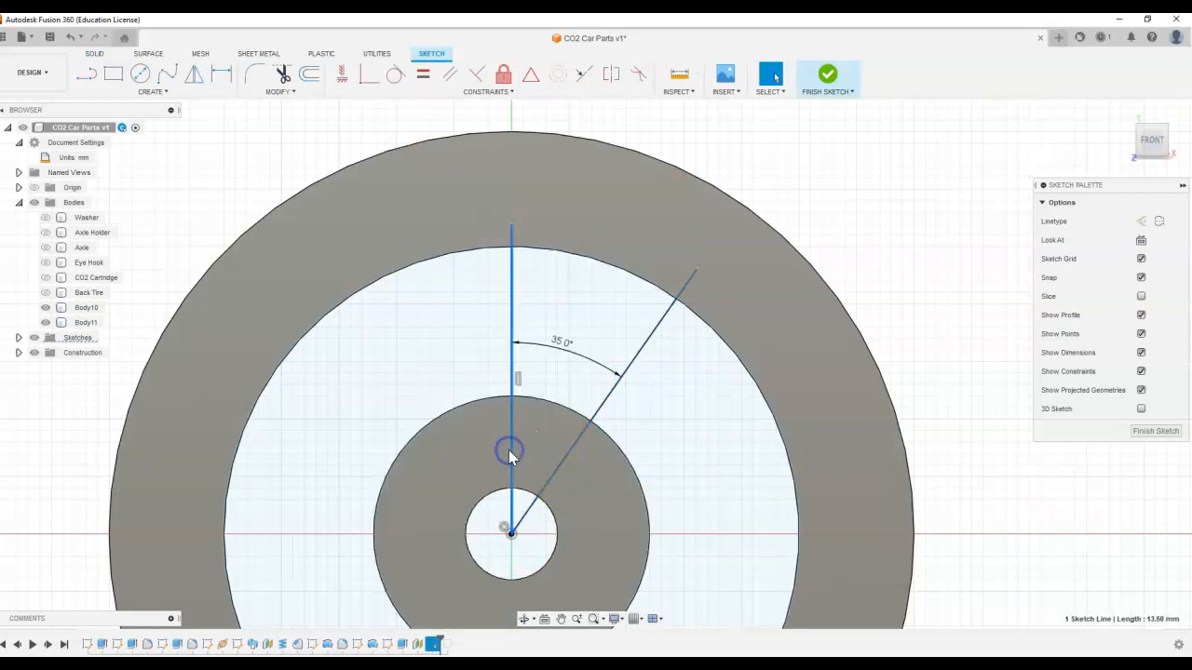
pyautogui.click(163, 91)
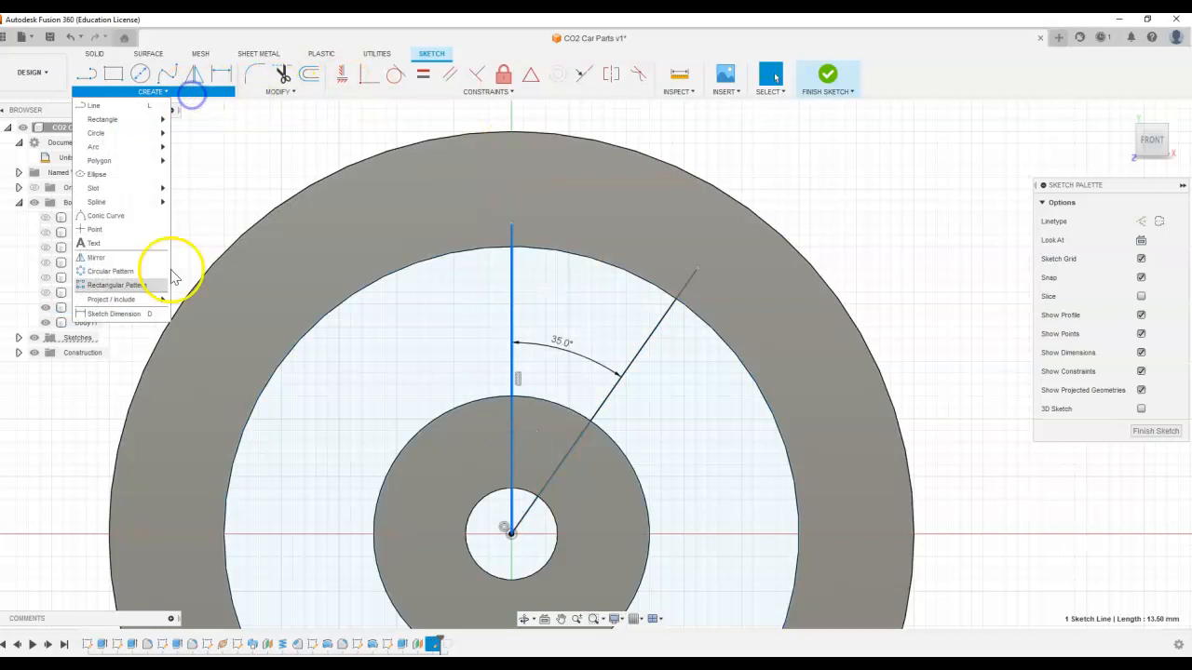
pyautogui.click(163, 271)
pyautogui.click(521, 487)
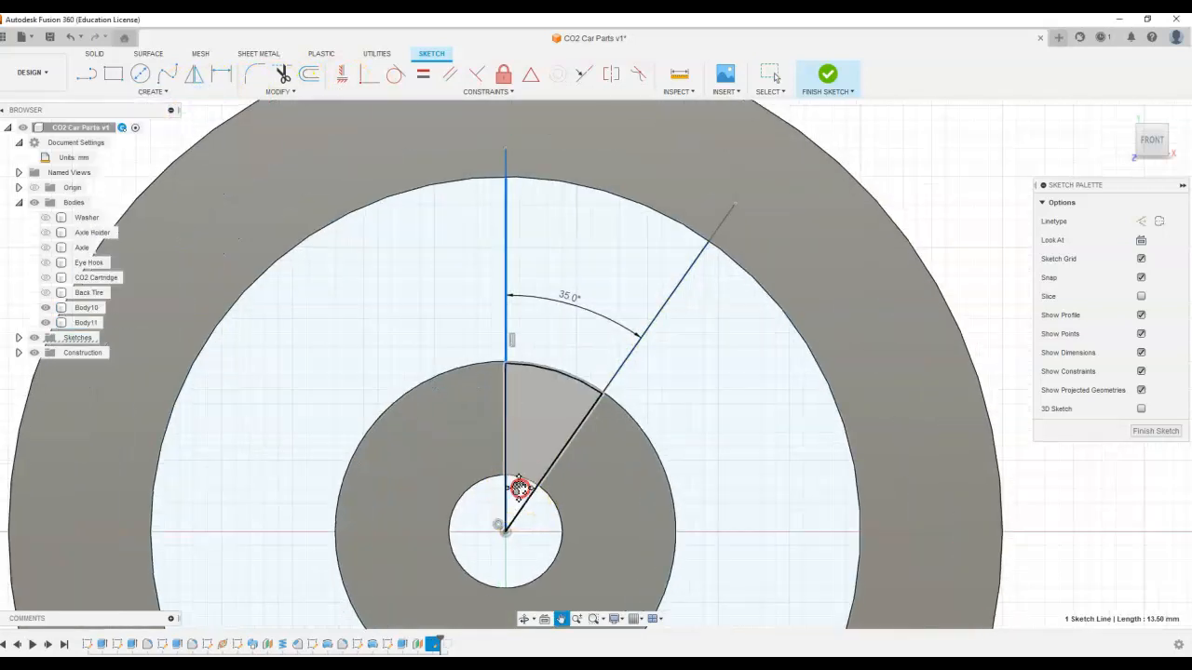
pyautogui.scroll(-2, 503, 456)
pyautogui.scroll(-2, 496, 447)
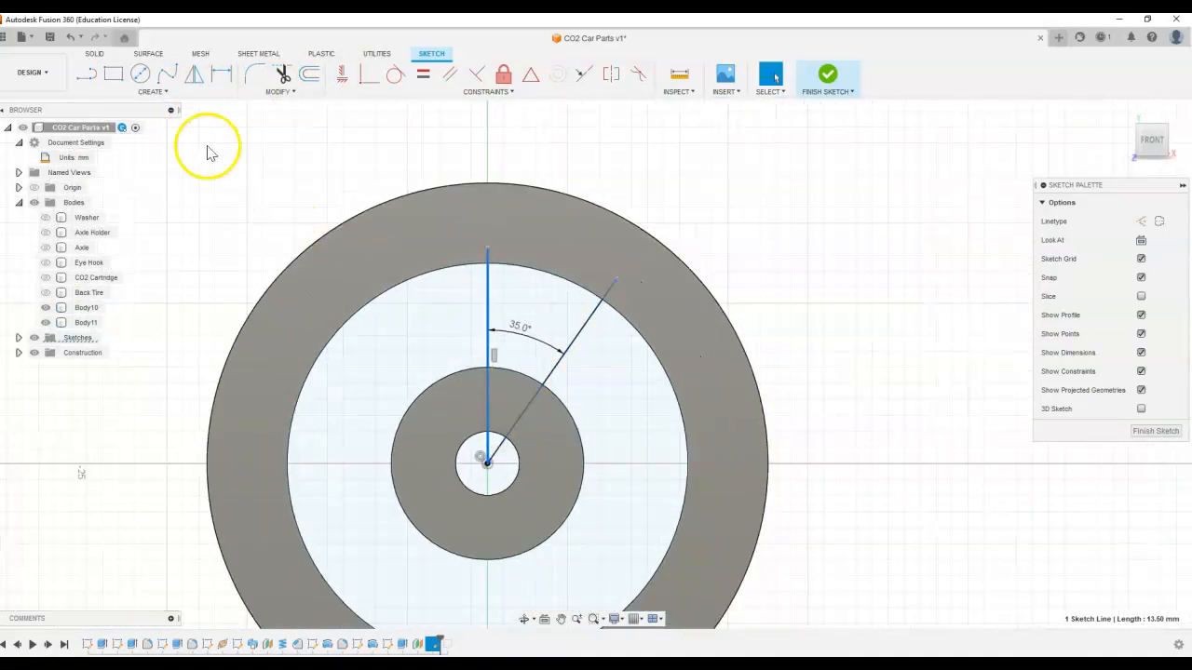
# Step: Create a circular pattern of the two 35° spoke lines around the wheel centre with a quantity of 5
pyautogui.click(163, 92)
pyautogui.click(116, 271)
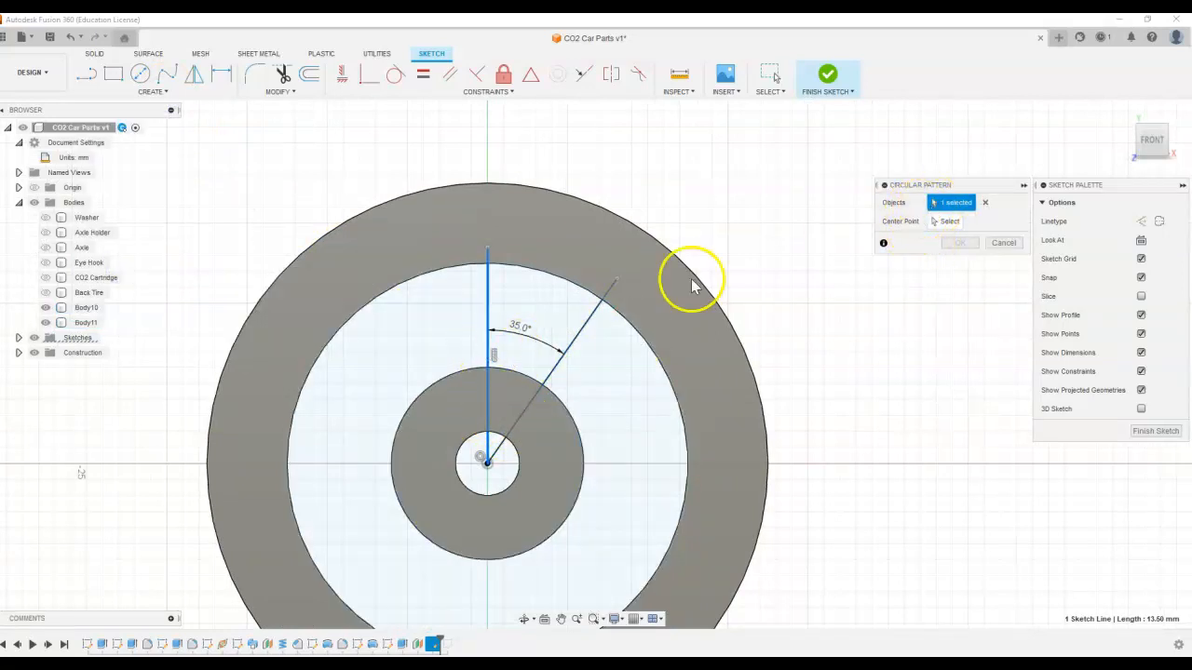
pyautogui.click(931, 222)
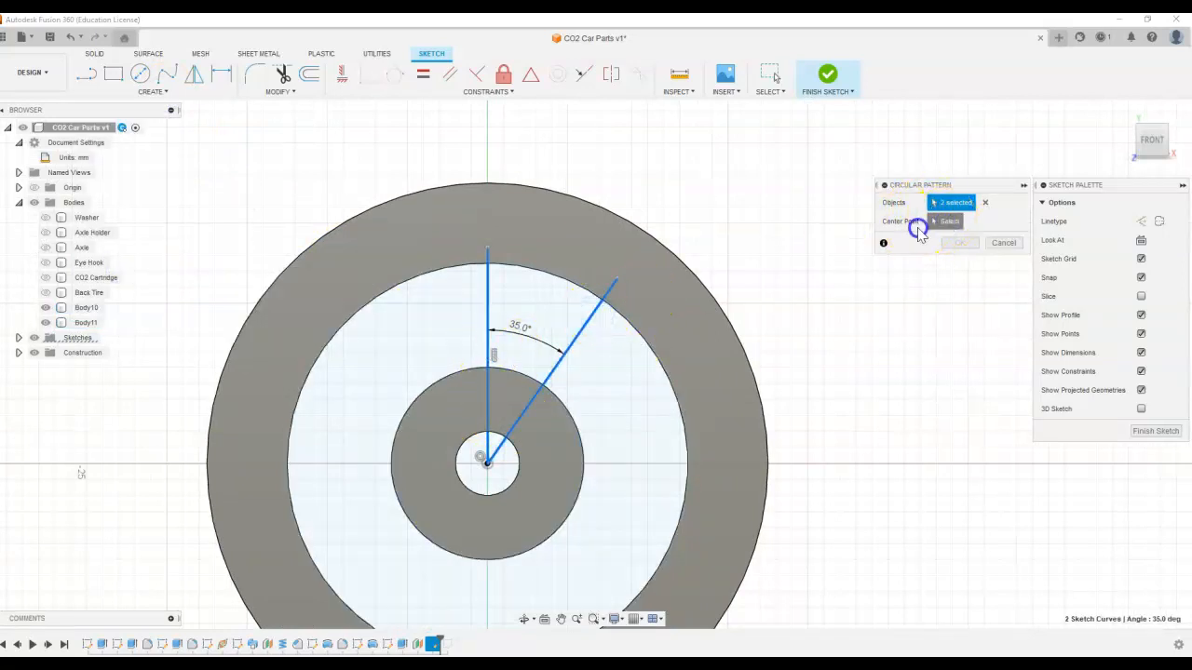
pyautogui.click(484, 463)
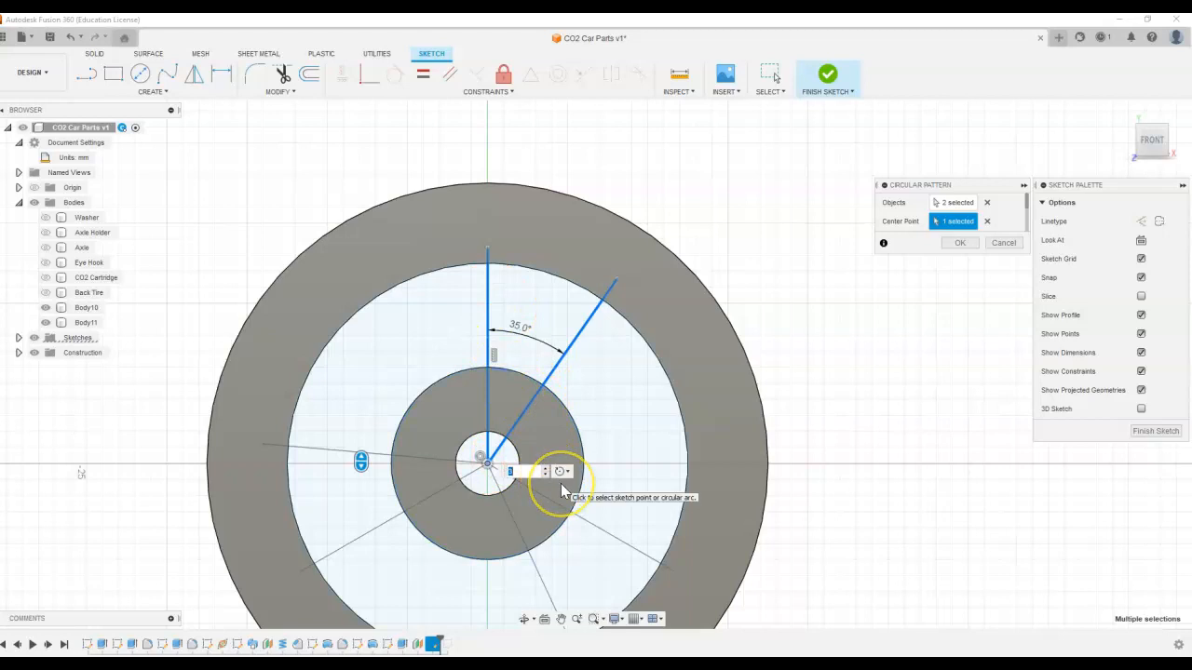
pyautogui.press('Return')
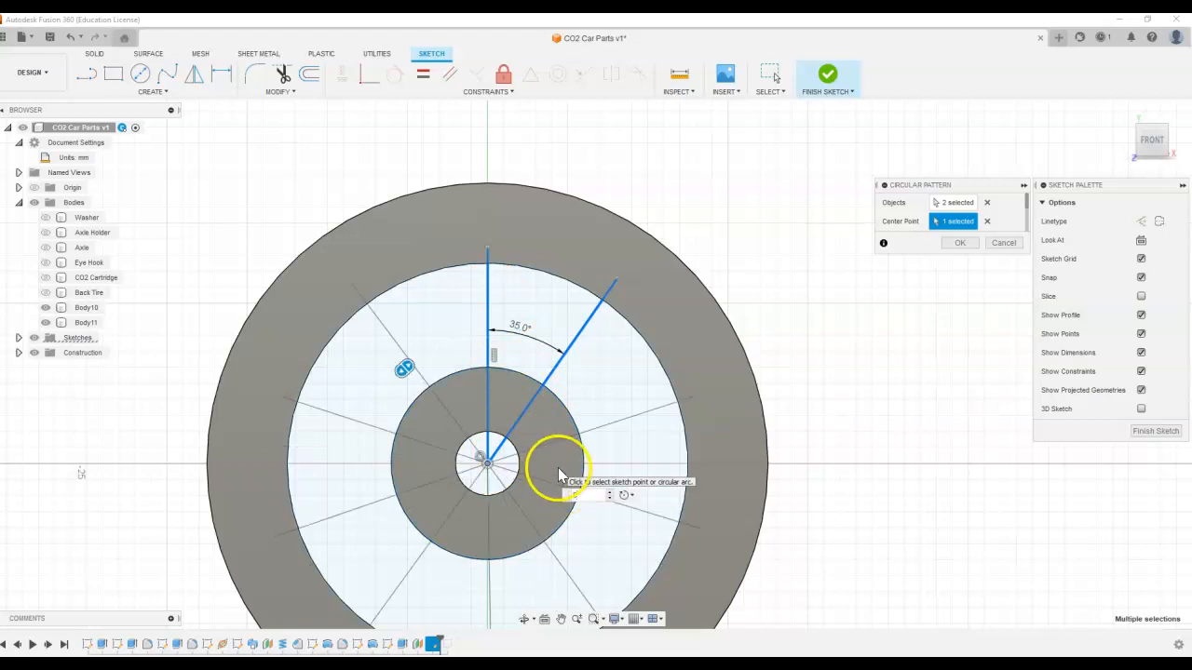
pyautogui.press('Return')
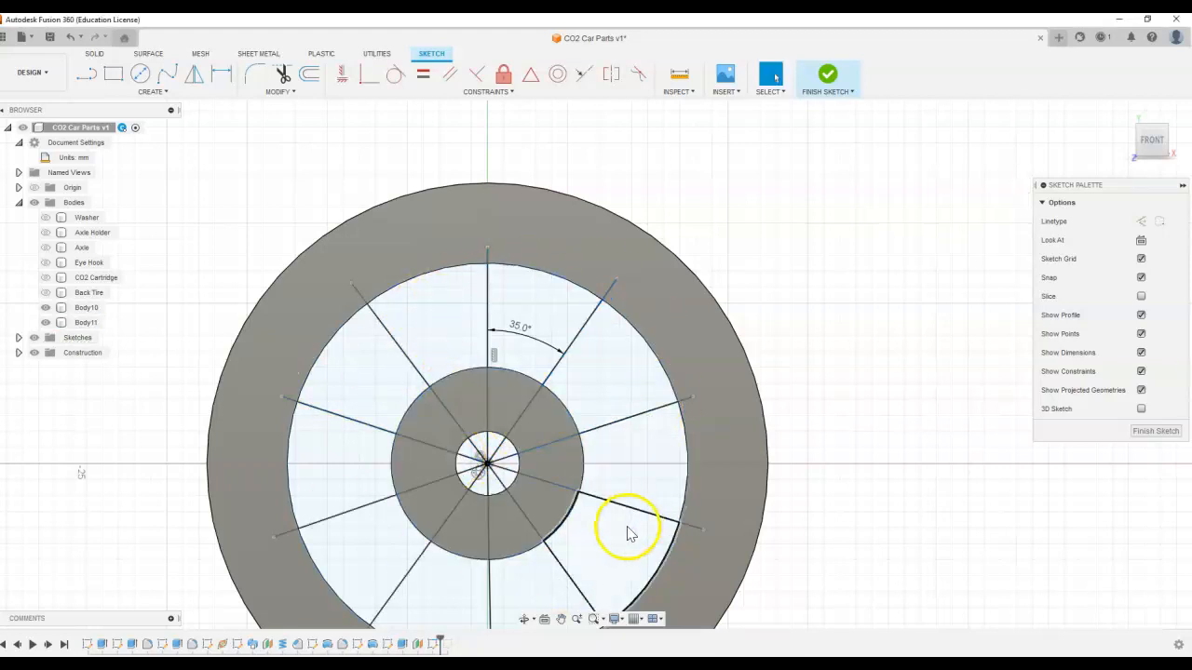
# Step: Finish the patterned spoke sketch, consult the front tire drawing in the browser, and return to Fusion 360
pyautogui.keyDown('shift'); pyautogui.moveTo(607, 491); pyautogui.dragTo(618, 460, button='middle'); pyautogui.keyUp('shift')
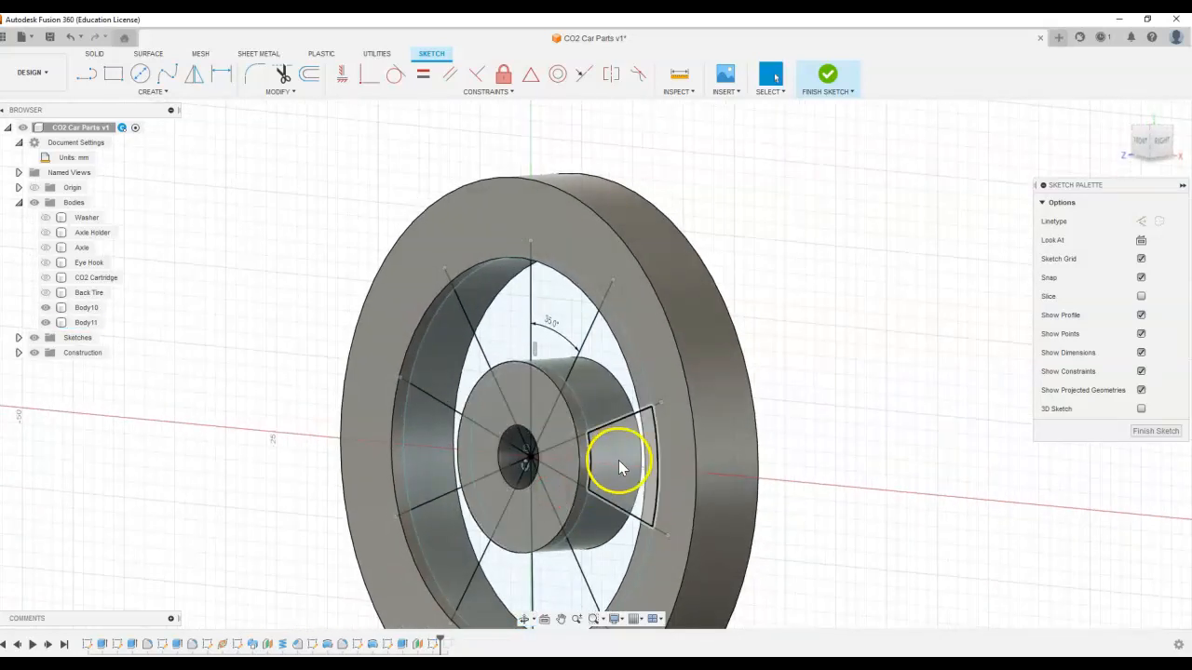
pyautogui.click(828, 75)
pyautogui.keyDown('shift'); pyautogui.moveTo(861, 388); pyautogui.dragTo(708, 498, button='middle'); pyautogui.keyUp('shift')
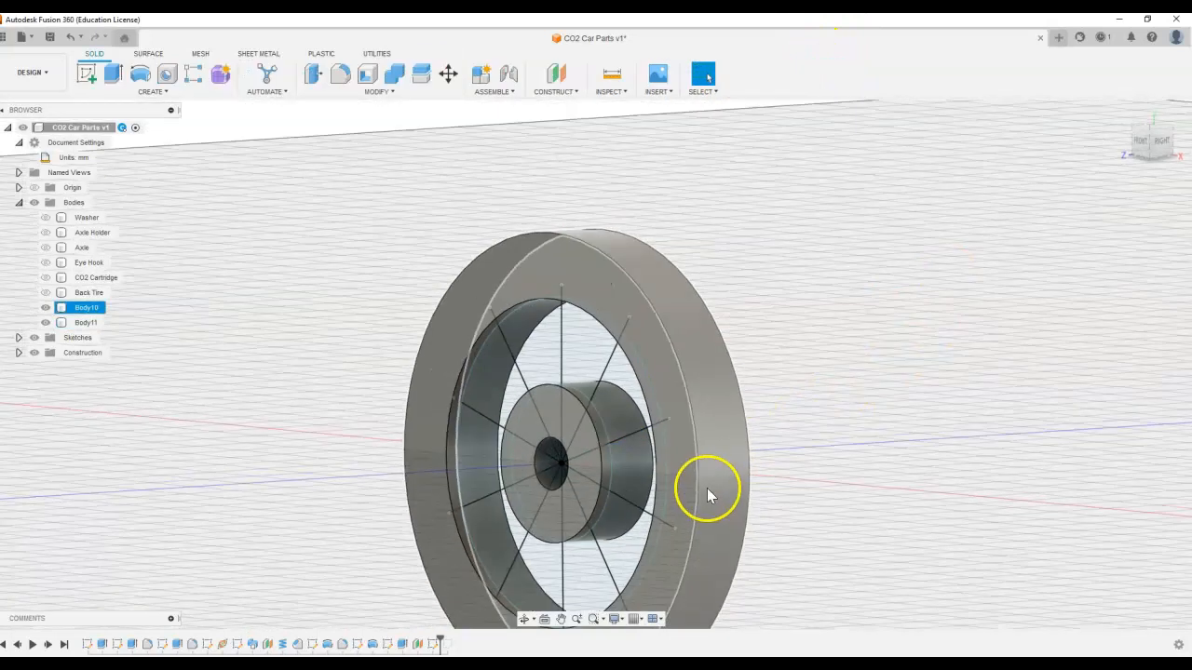
pyautogui.click(756, 474)
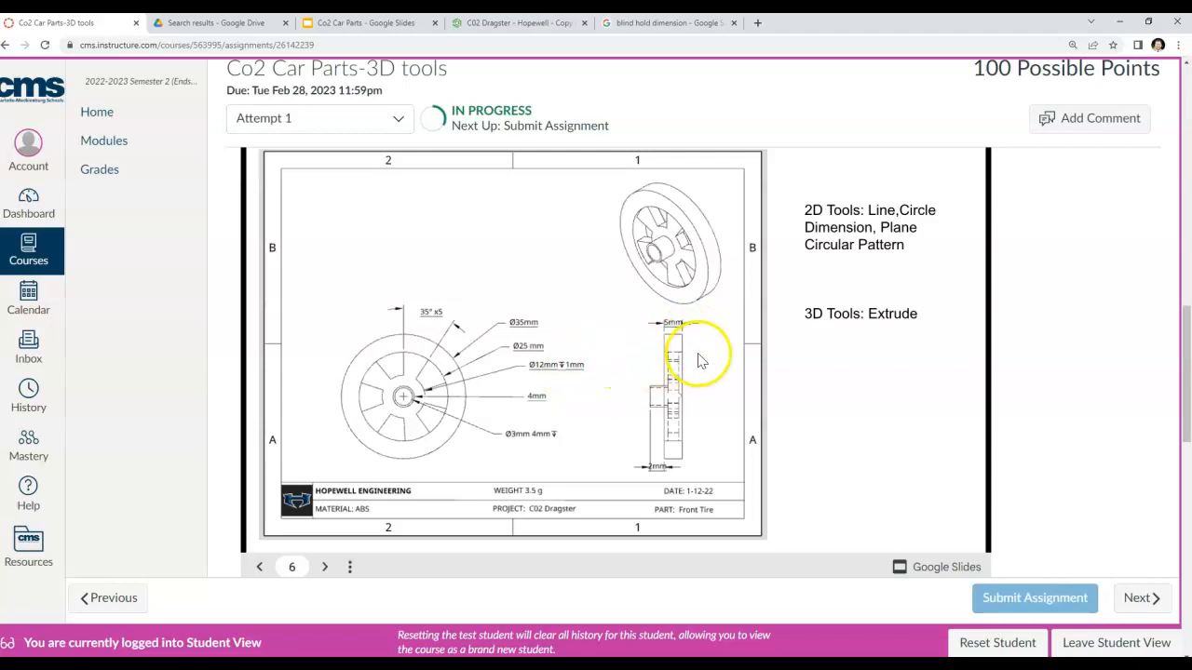
pyautogui.hotkey('alt', 'Tab')
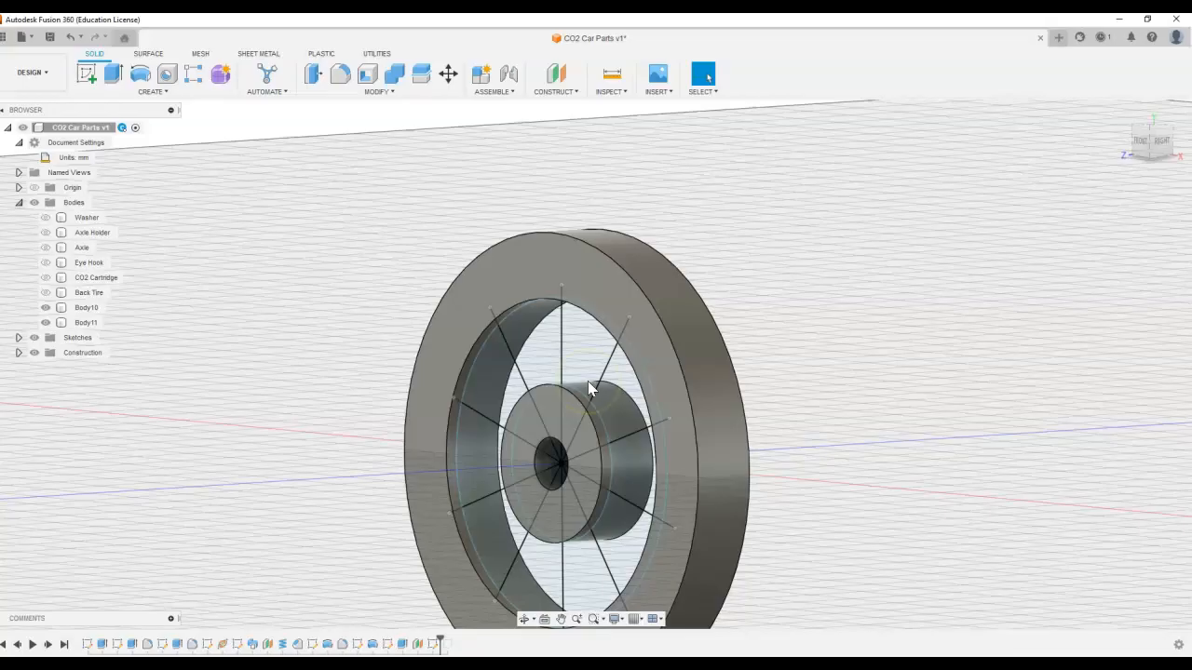
# Step: Start an extrusion of the five alternating spoke profiles between the hub and the outer ring
pyautogui.keyDown('shift'); pyautogui.moveTo(692, 308); pyautogui.dragTo(673, 310, button='middle'); pyautogui.keyUp('shift')
pyautogui.press('e')
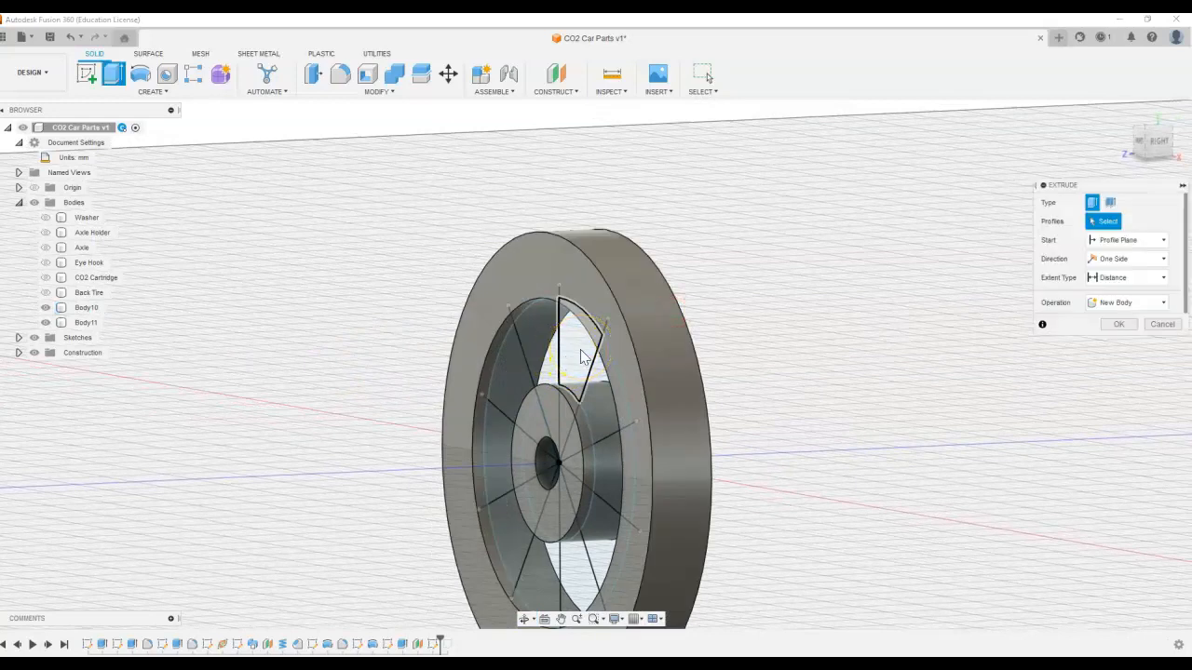
pyautogui.click(570, 352)
pyautogui.click(505, 378)
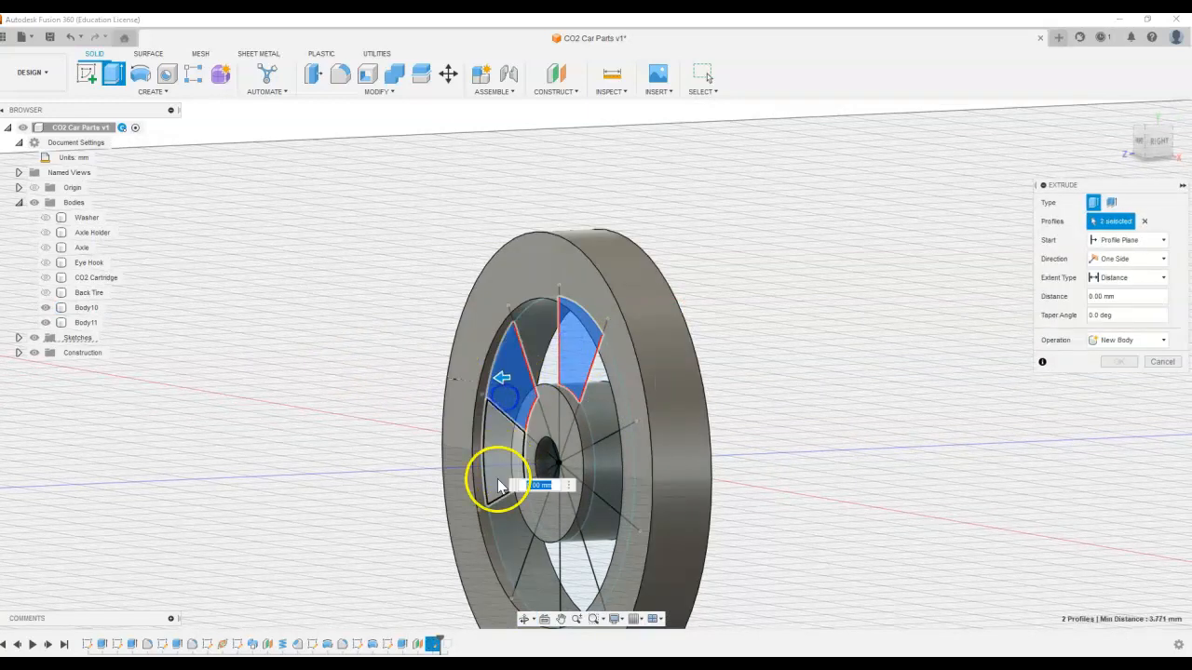
pyautogui.click(503, 527)
pyautogui.click(570, 561)
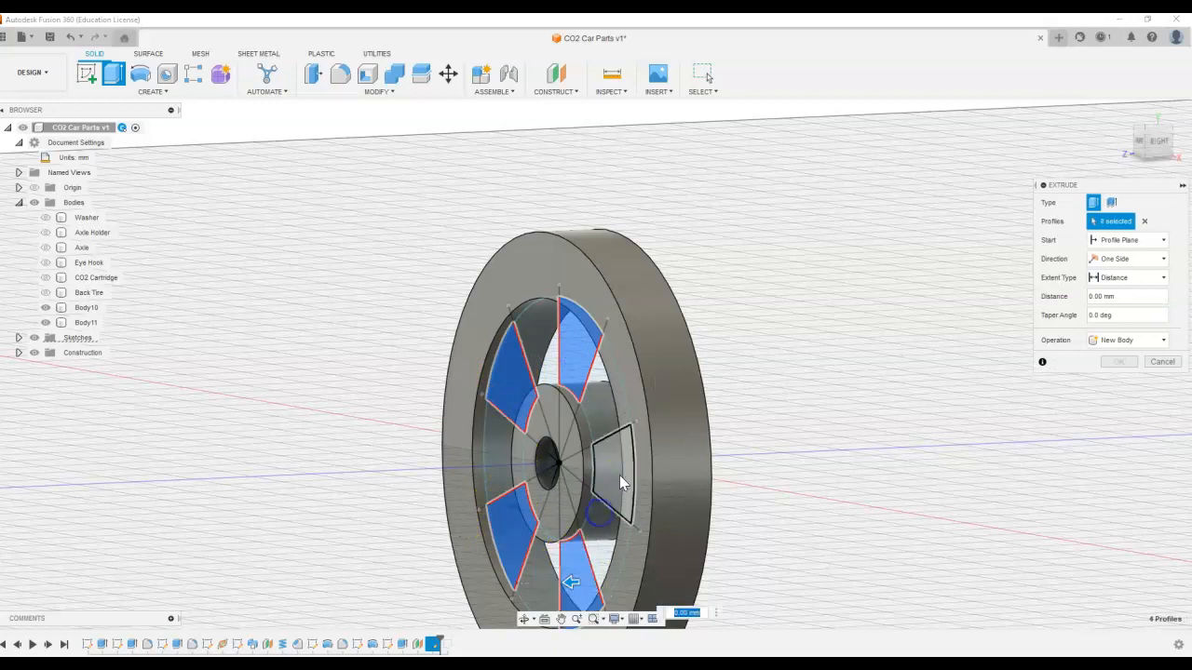
pyautogui.click(616, 473)
# Step: Set the spoke extrusion distance to -3 mm and join the spokes to the hub and outer ring
pyautogui.click(1091, 296)
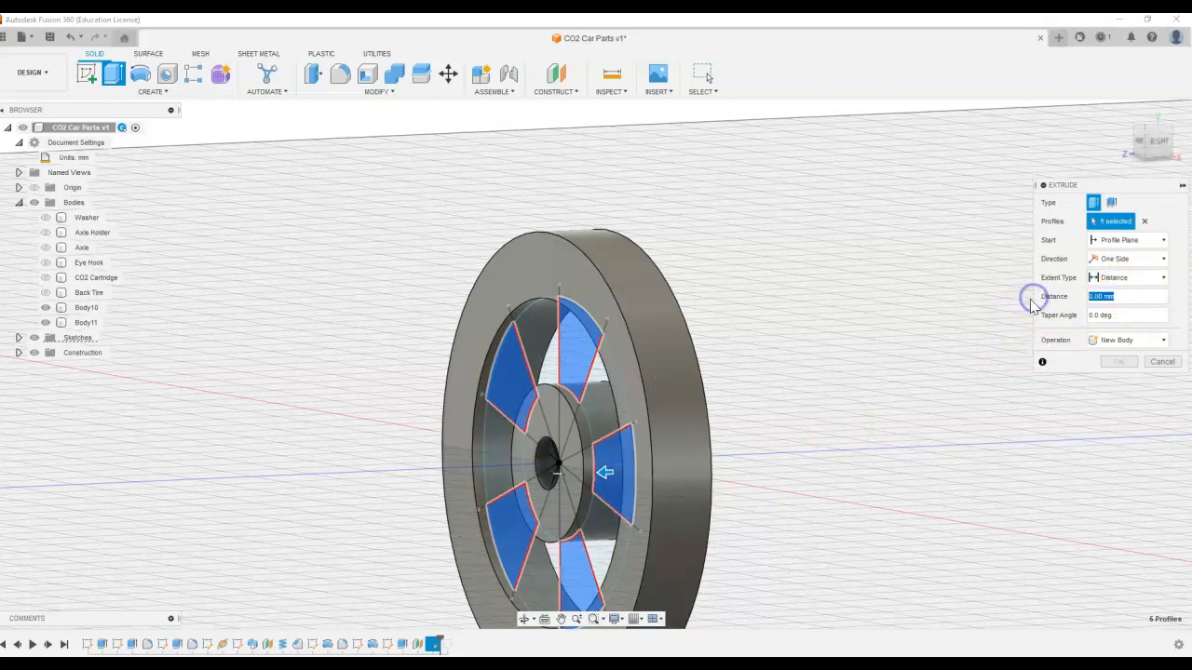
pyautogui.write('3')
pyautogui.press('Tab')
pyautogui.click(1109, 342)
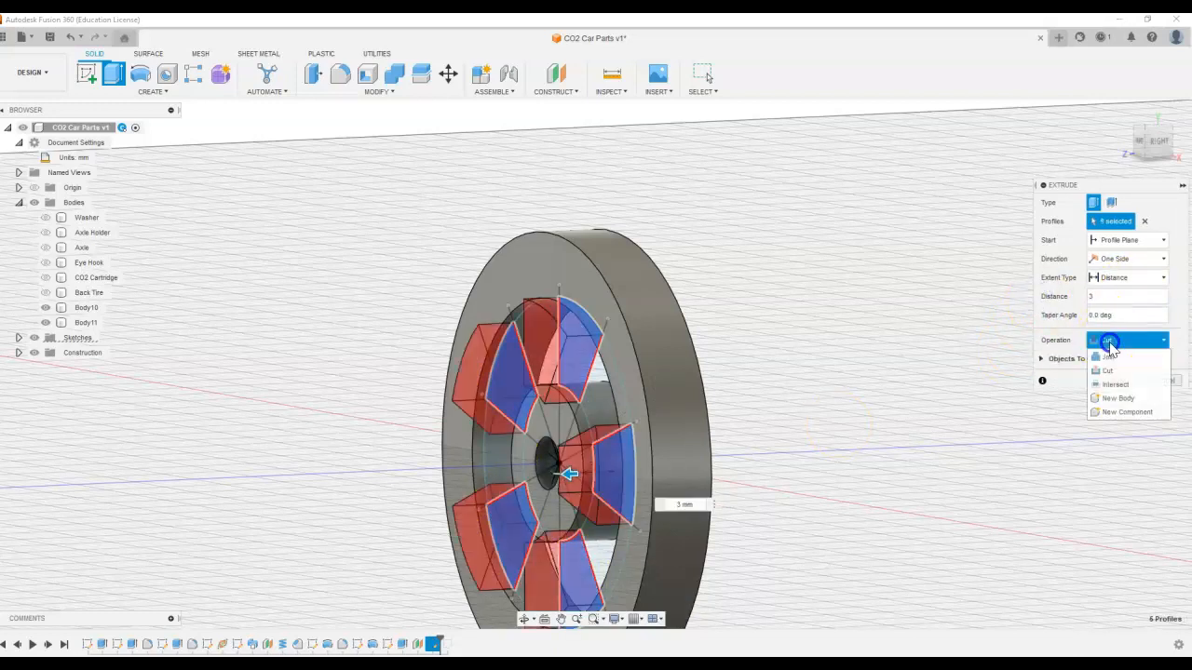
pyautogui.click(1108, 361)
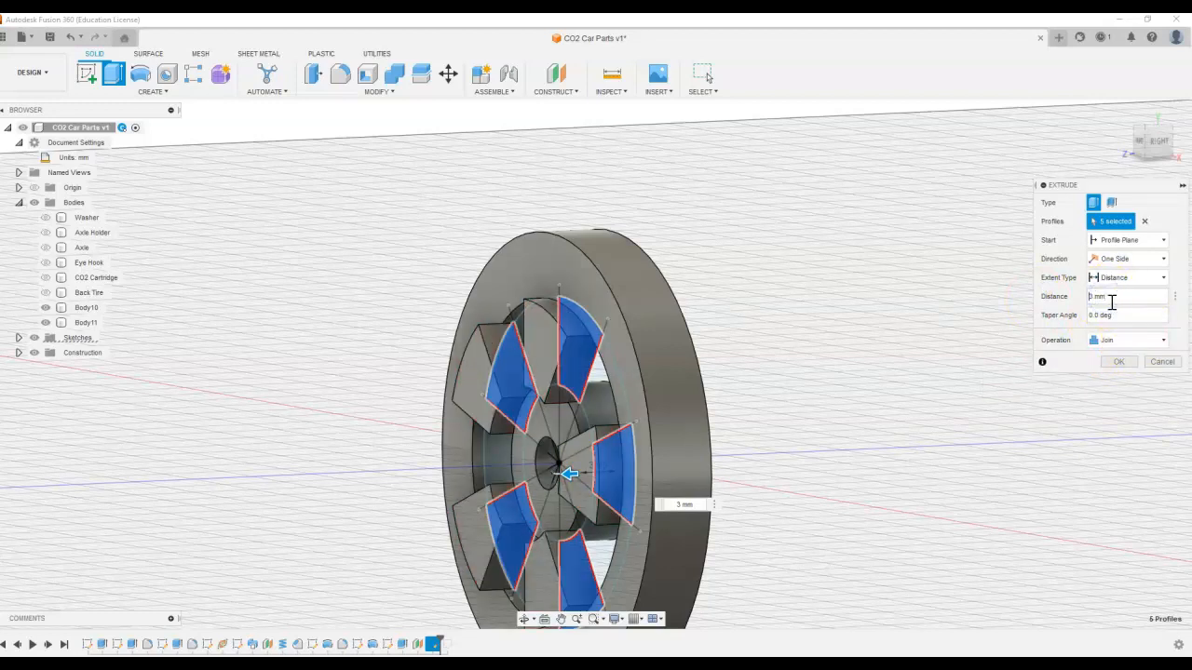
pyautogui.write('-')
pyautogui.click(1116, 363)
# Step: Inspect the spoked wheel from several angles, check the front tire drawing in the browser, and return to Fusion 360
pyautogui.keyDown('shift'); pyautogui.moveTo(1117, 354); pyautogui.dragTo(814, 328, button='middle'); pyautogui.keyUp('shift')
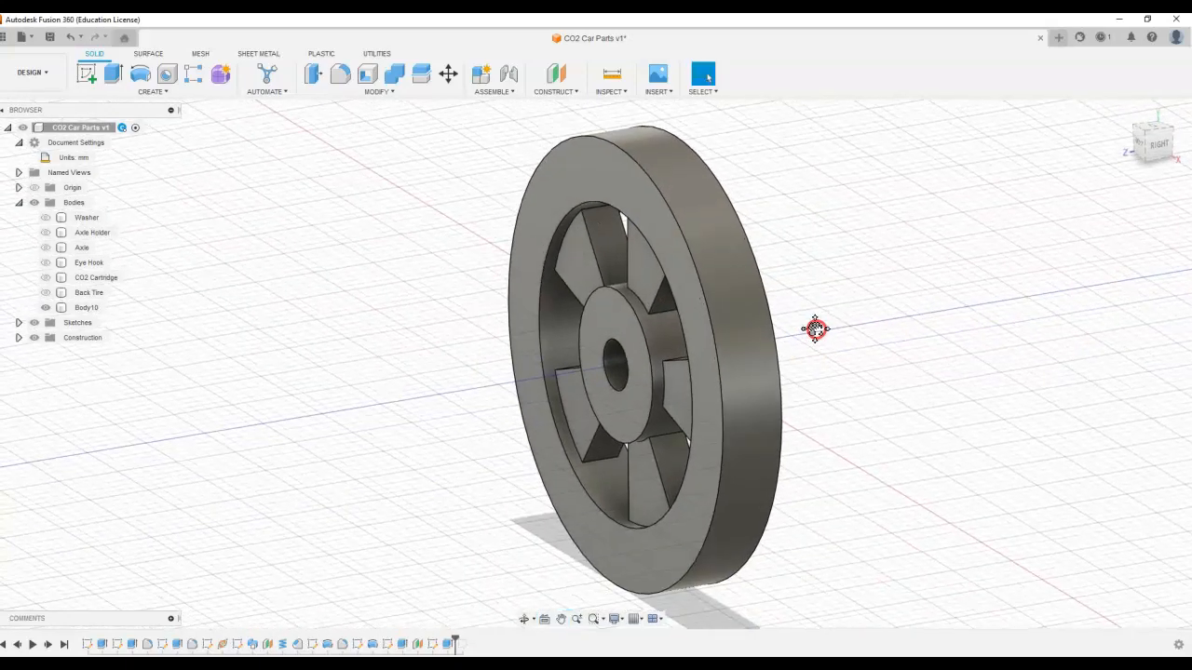
pyautogui.keyDown('shift'); pyautogui.moveTo(787, 369); pyautogui.dragTo(755, 381, button='middle'); pyautogui.keyUp('shift')
pyautogui.click(624, 366)
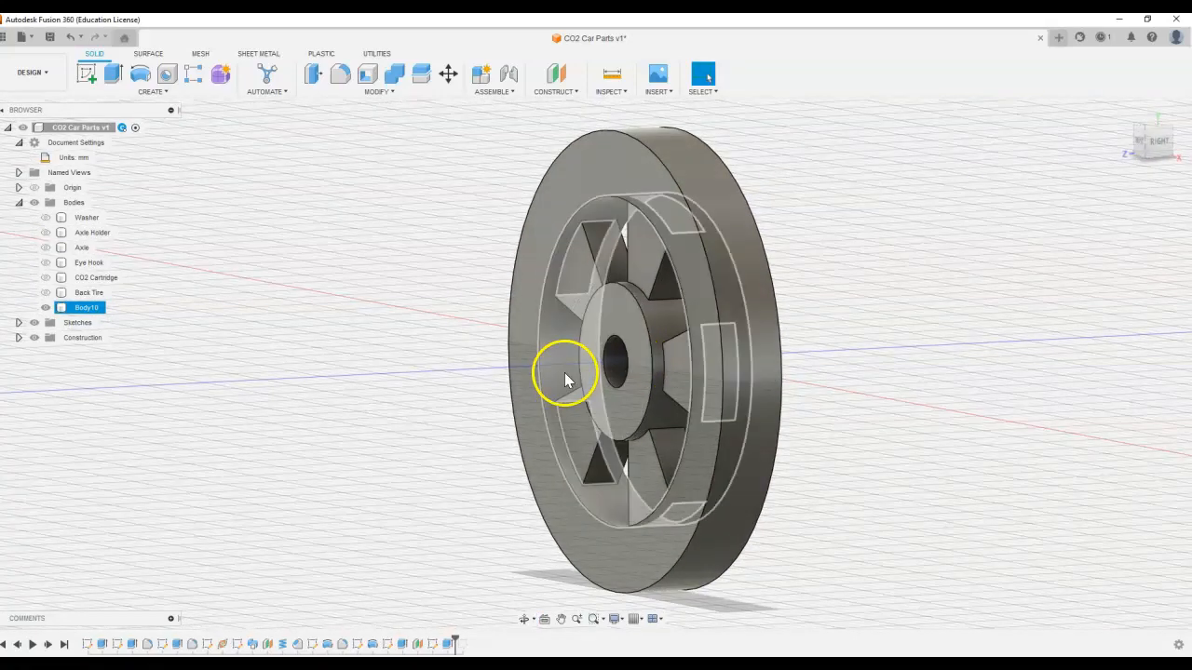
pyautogui.hotkey('alt', 'Tab')
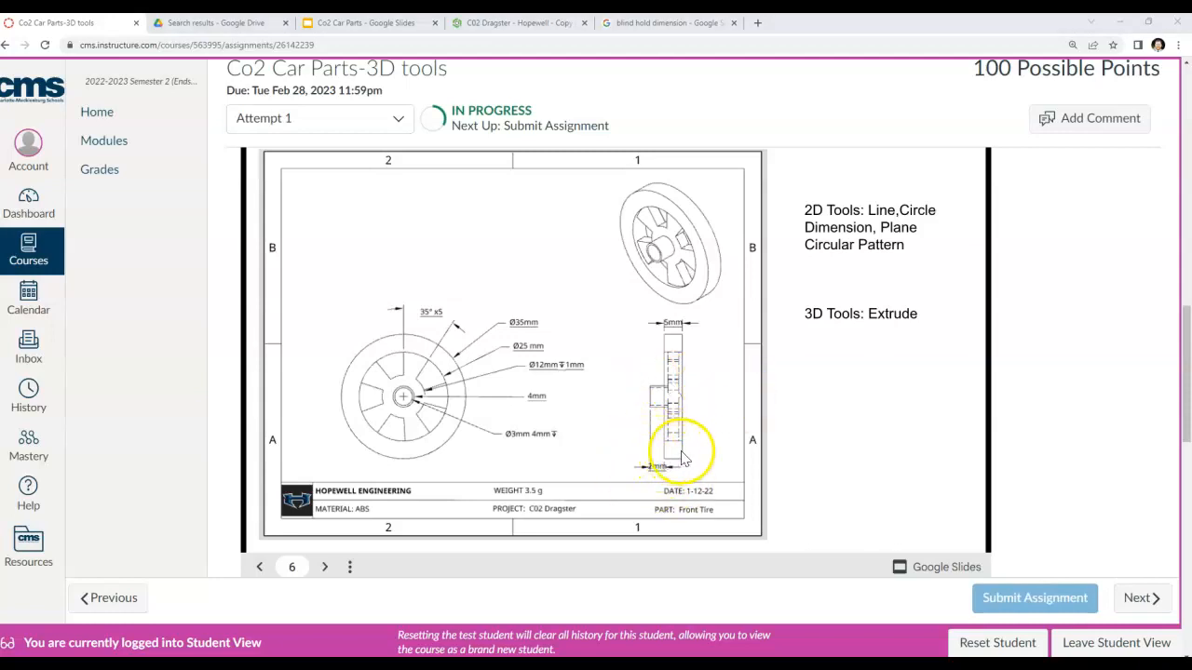
pyautogui.hotkey('alt', 'Tab')
# Step: Sketch a 3 mm diameter circle on the hub's front face, centred in the axle hole
pyautogui.click(88, 74)
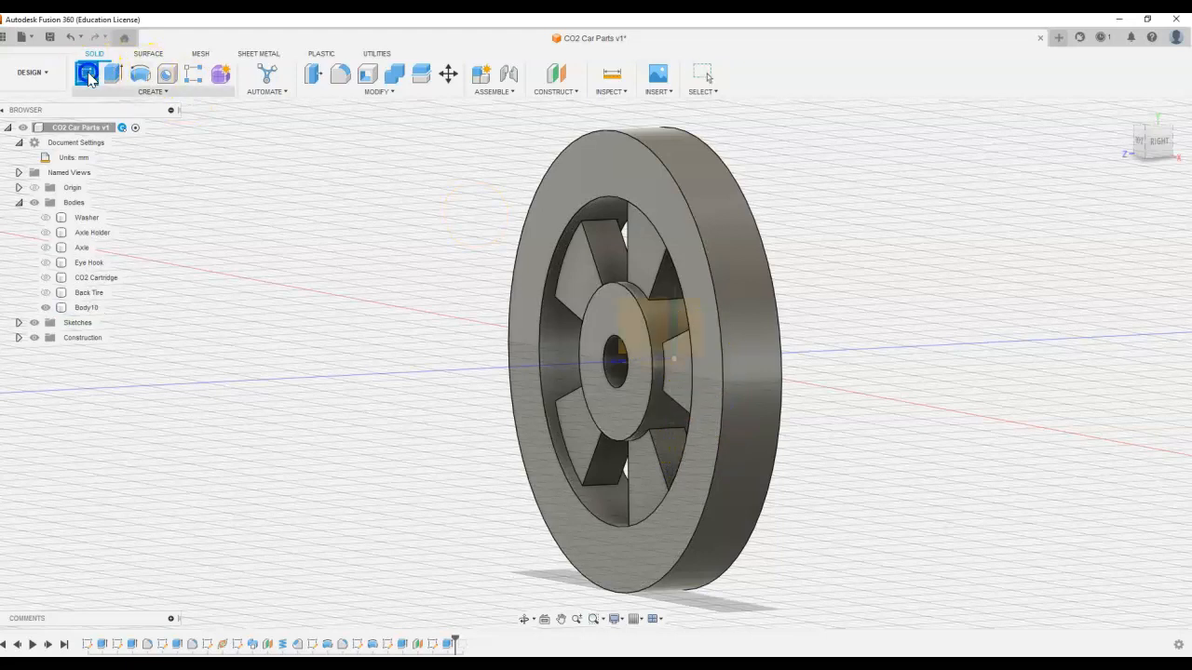
pyautogui.click(608, 316)
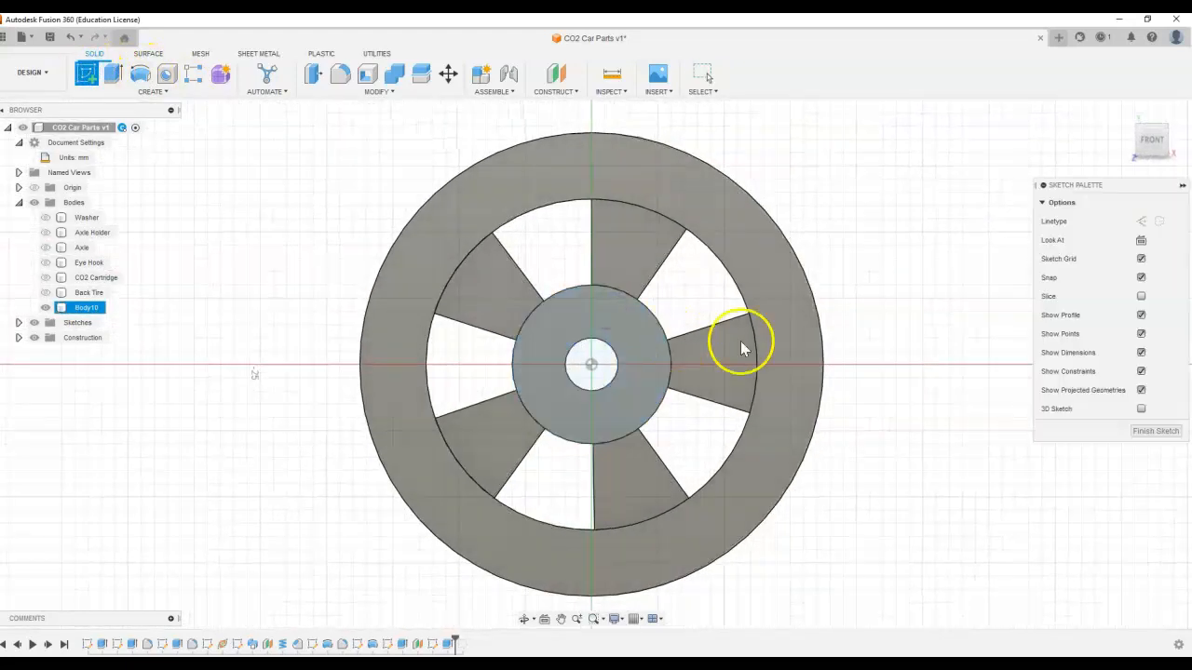
pyautogui.click(139, 77)
pyautogui.click(592, 364)
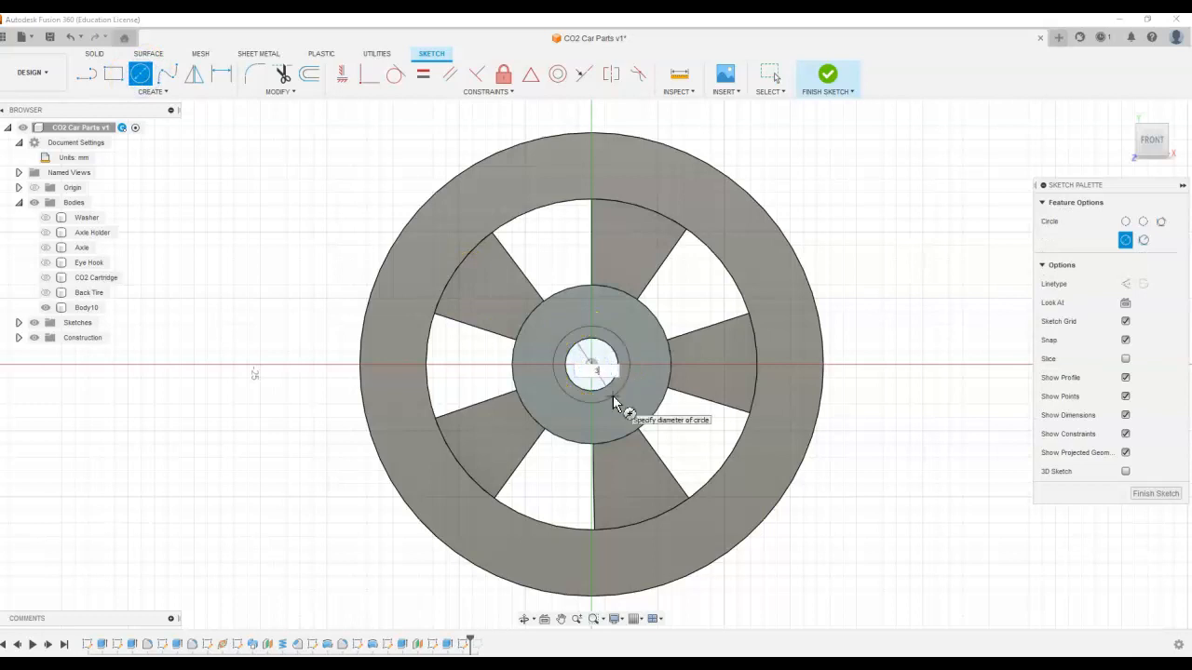
pyautogui.press('Return')
# Step: Set up a two-sided extrusion of the ring between the 3 mm circle and the hub hole, 2 mm outward and 4 mm inward
pyautogui.keyDown('shift'); pyautogui.moveTo(828, 361); pyautogui.dragTo(765, 367, button='middle'); pyautogui.keyUp('shift')
pyautogui.press('e')
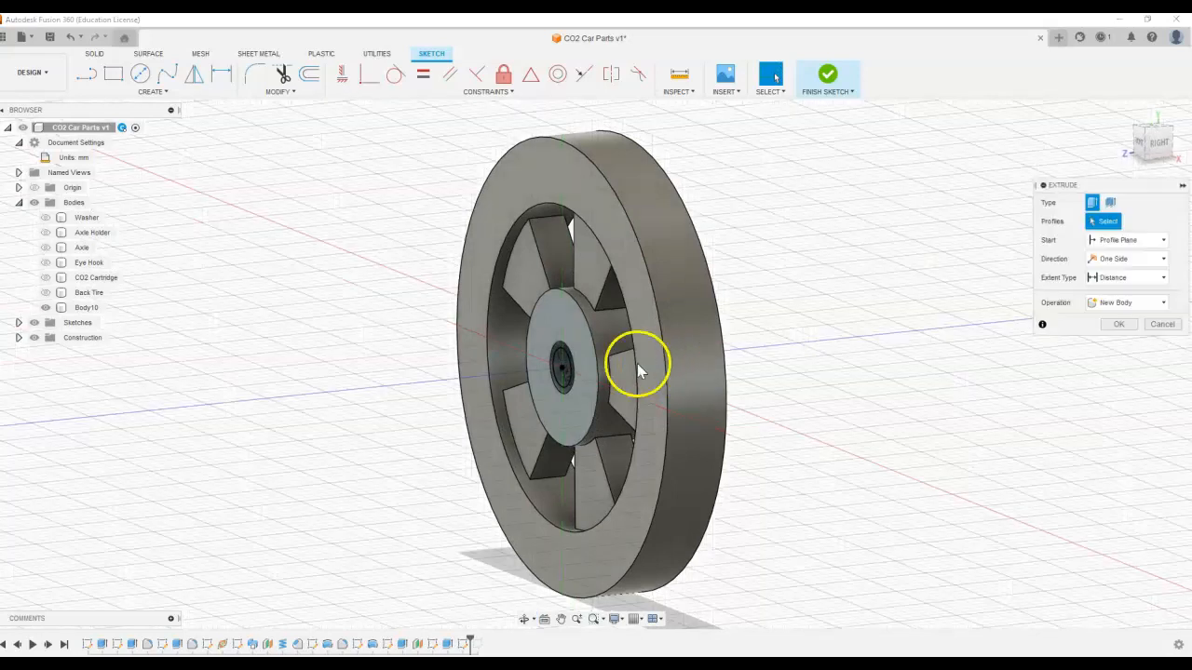
pyautogui.click(561, 354)
pyautogui.click(1122, 259)
pyautogui.click(1117, 289)
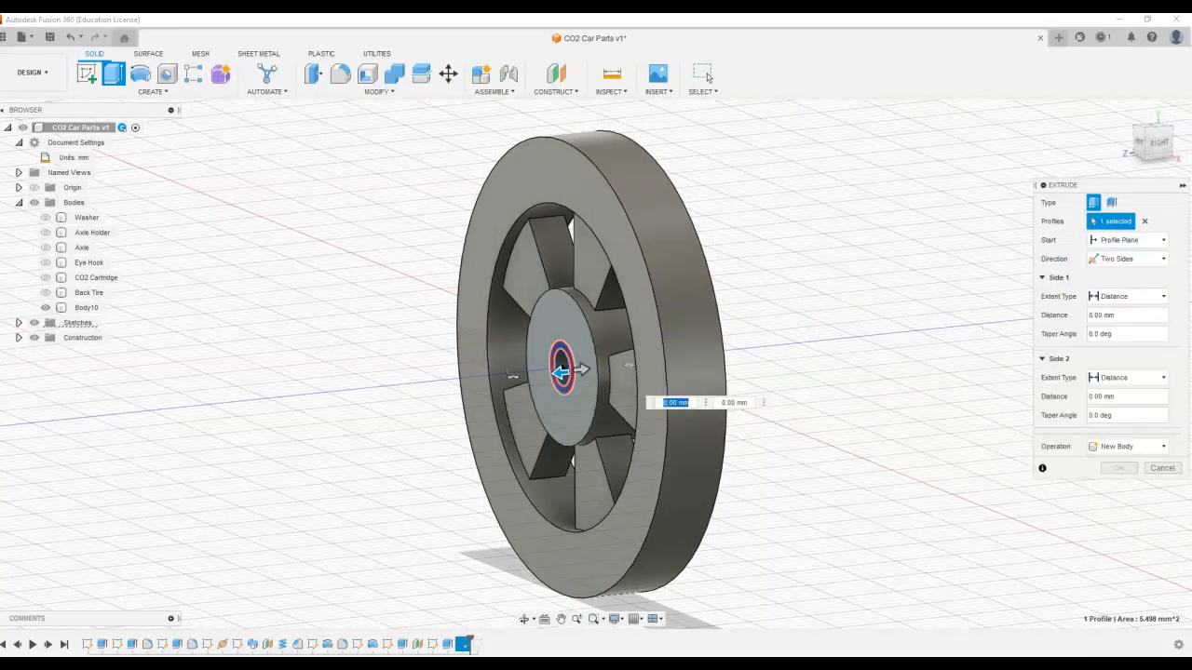
pyautogui.moveTo(766, 370)
pyautogui.keyDown('shift'); pyautogui.mouseDown(button='middle')
pyautogui.moveTo(755, 372)
pyautogui.moveTo(766, 373)
pyautogui.mouseUp(button='middle'); pyautogui.keyUp('shift')
pyautogui.moveTo(549, 371); pyautogui.dragTo(512, 372)
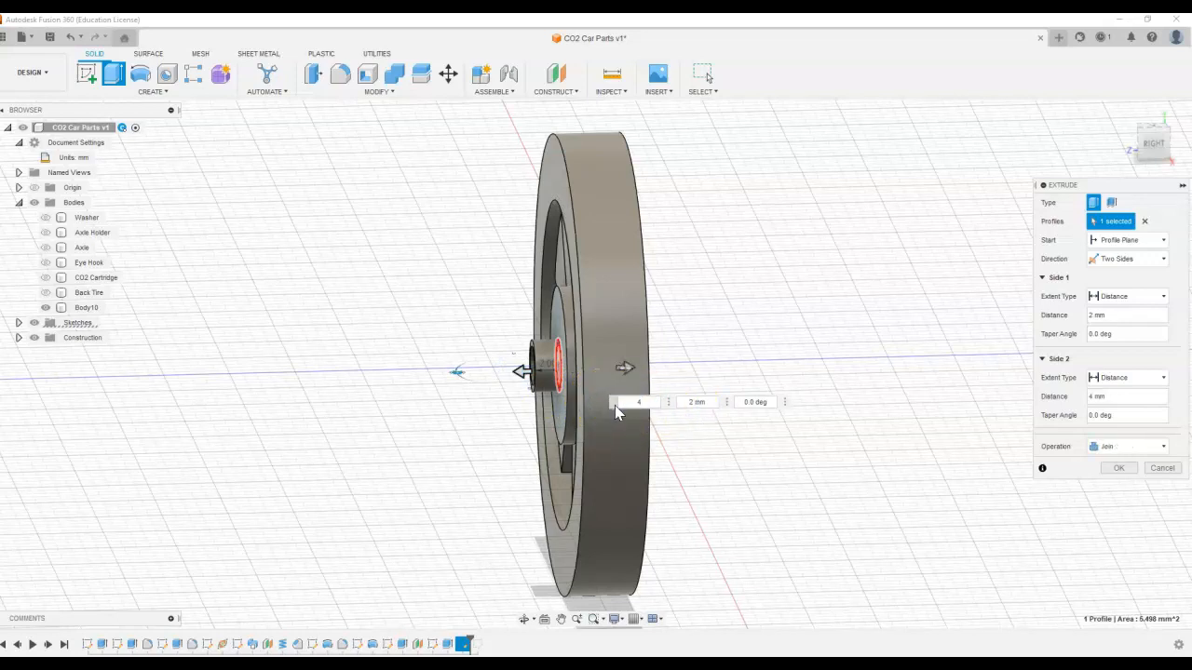
# Step: Check the axle sleeve from the wheel's back and complete the extrusion as a join with the wheel
pyautogui.keyDown('shift'); pyautogui.moveTo(726, 341); pyautogui.dragTo(683, 345, button='middle'); pyautogui.keyUp('shift')
pyautogui.click(641, 393)
pyautogui.click(716, 389)
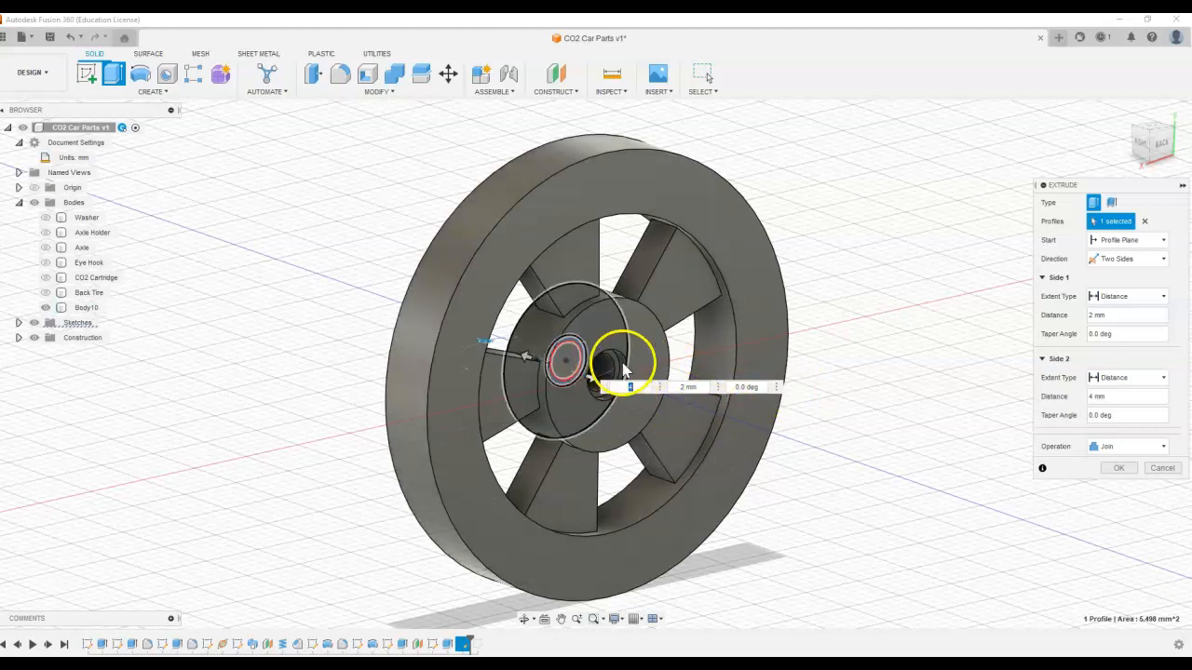
pyautogui.press('Escape')
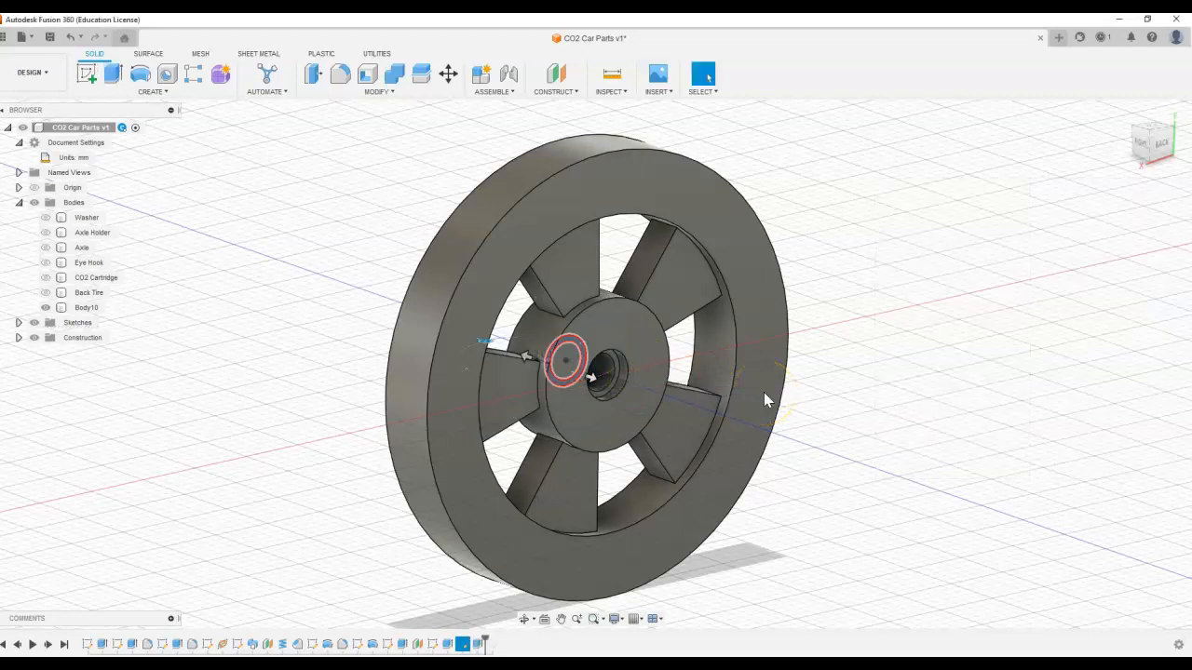
pyautogui.click(723, 373)
pyautogui.moveTo(688, 399)
pyautogui.keyDown('shift'); pyautogui.mouseDown(button='middle')
pyautogui.moveTo(785, 382)
pyautogui.moveTo(677, 381)
pyautogui.mouseUp(button='middle'); pyautogui.keyUp('shift')
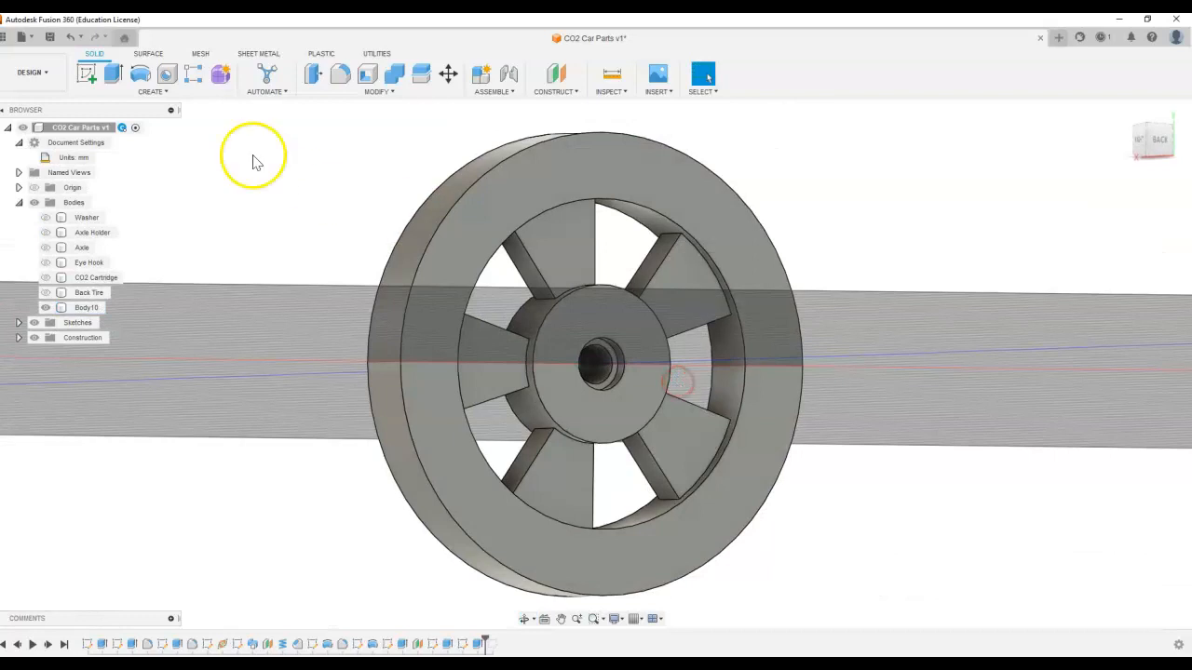
# Step: Start a sketch on the hub's back face and project the circular edges of the axle opening into it
pyautogui.click(85, 73)
pyautogui.scroll(3, 614, 363)
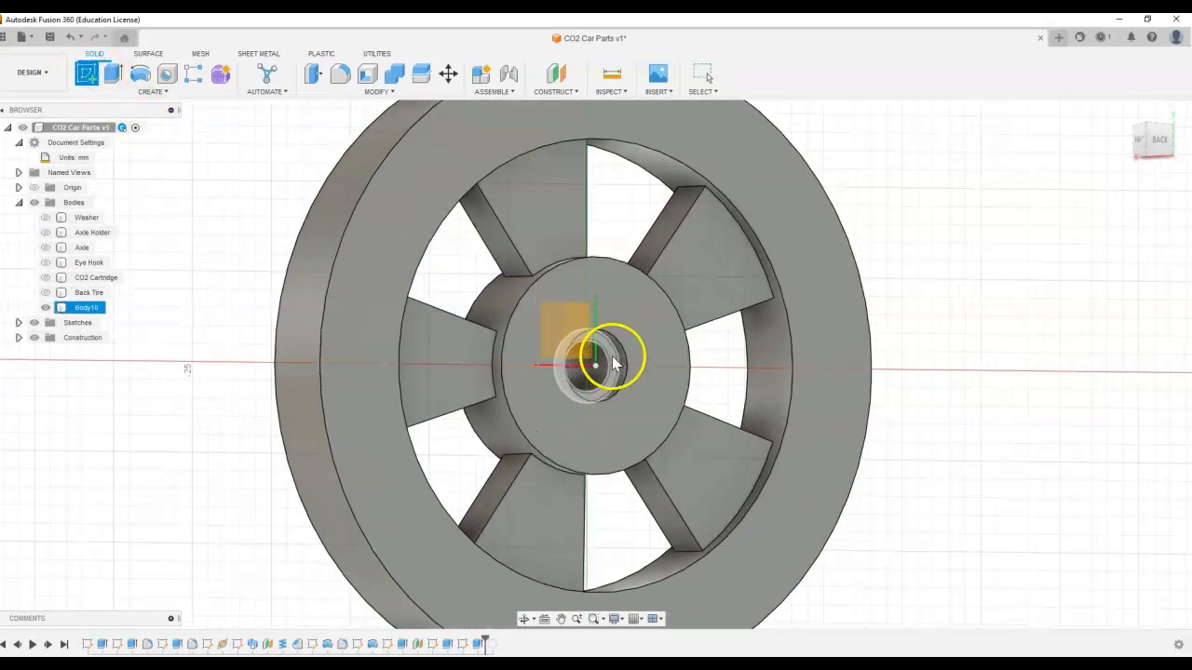
pyautogui.click(612, 363)
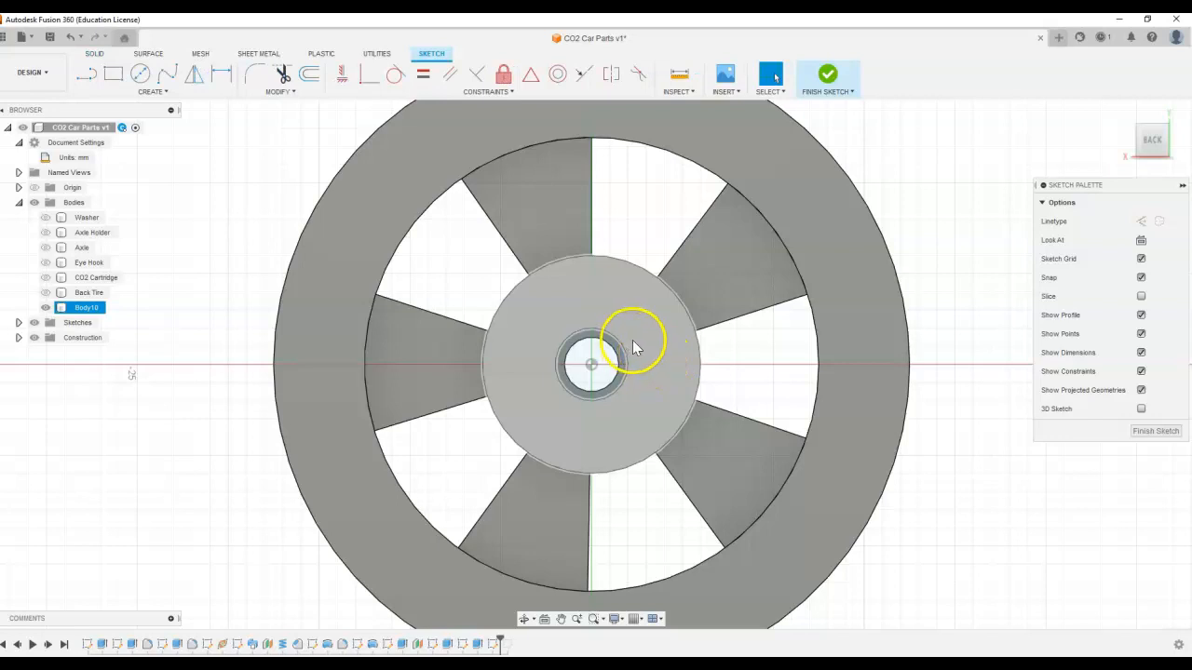
pyautogui.press('p')
pyautogui.click(603, 341)
pyautogui.click(605, 331)
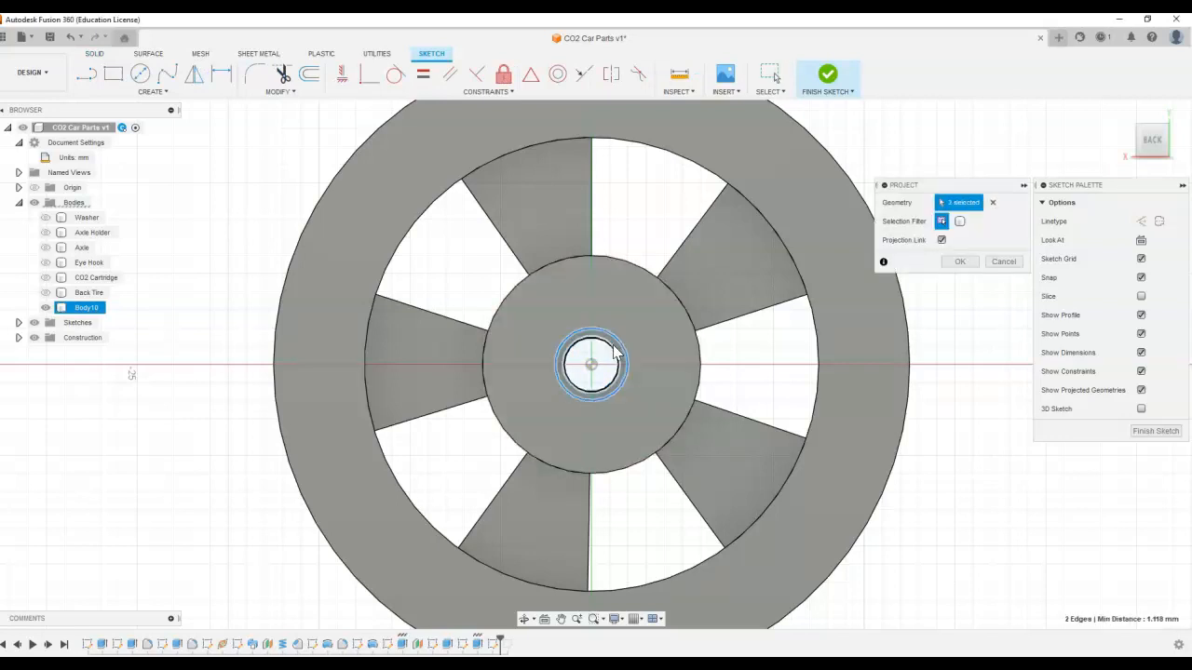
pyautogui.click(956, 262)
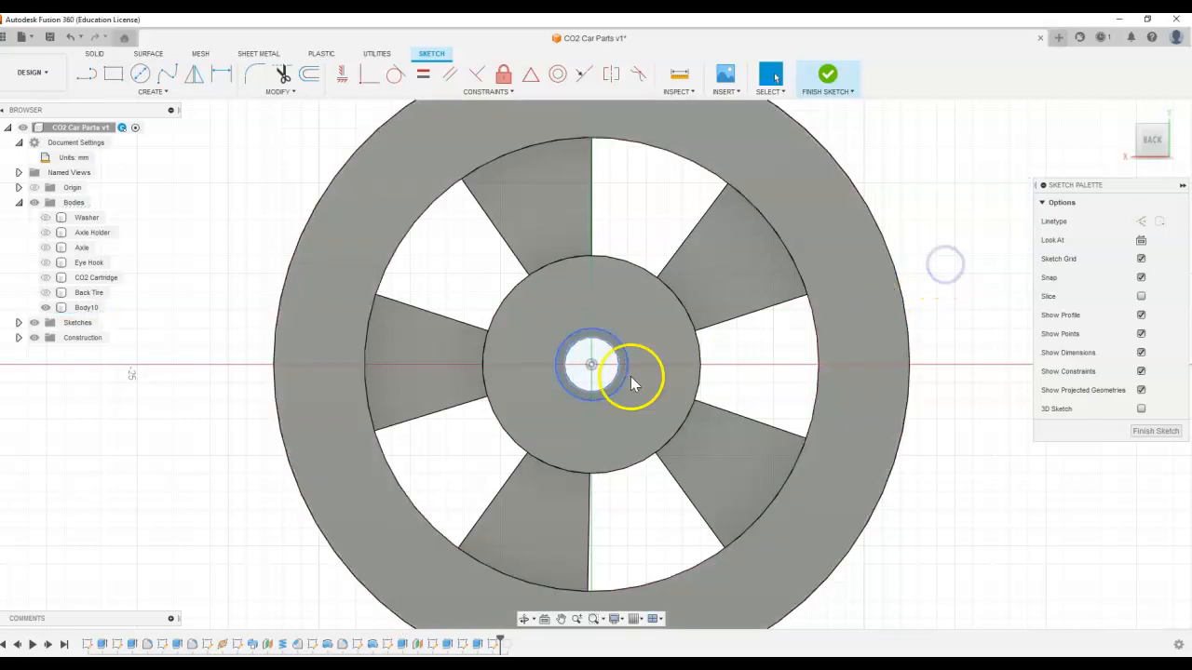
# Step: Extrude the projected circular profiles over the axle opening 1 mm outward from the hub's back and join them to the wheel
pyautogui.press('e')
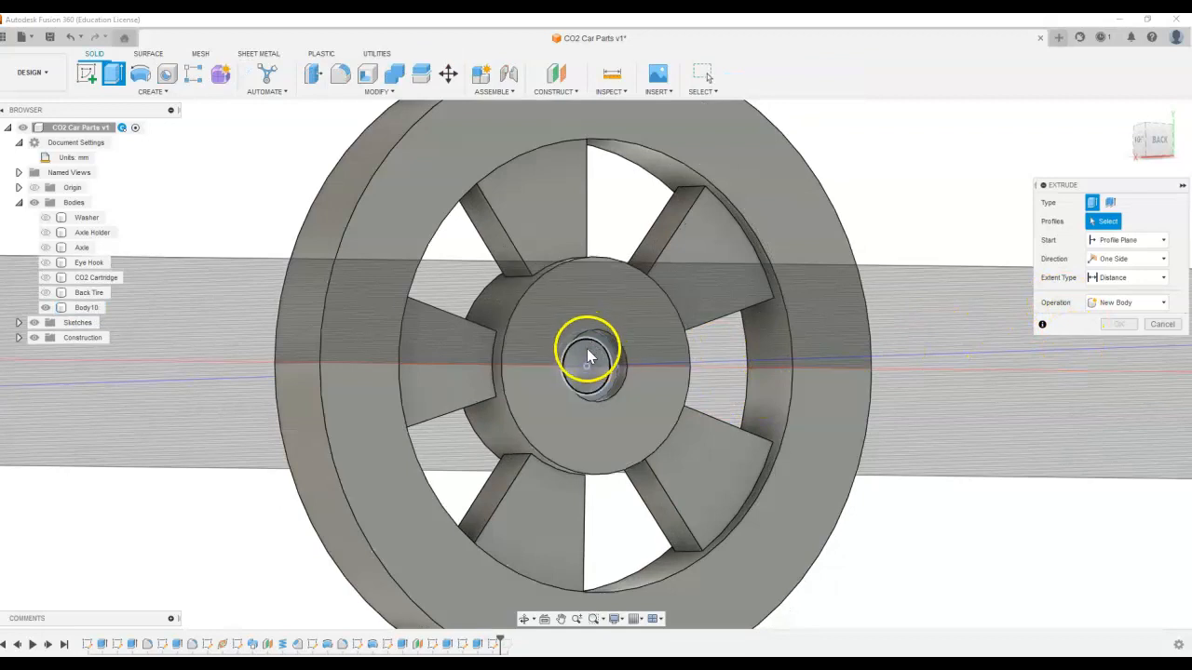
pyautogui.click(588, 343)
pyautogui.keyDown('shift'); pyautogui.moveTo(656, 375); pyautogui.dragTo(688, 375, button='middle'); pyautogui.keyUp('shift')
pyautogui.moveTo(627, 366); pyautogui.dragTo(637, 366)
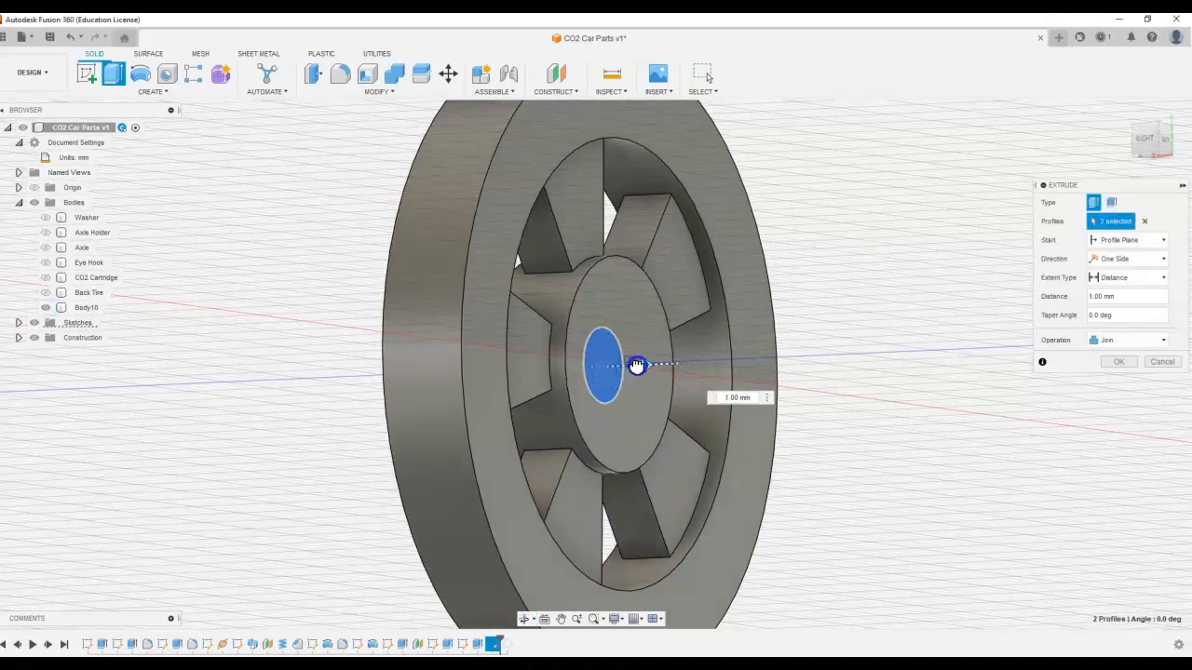
pyautogui.press('Return')
# Step: Show the Axle body temporarily to check how it sits in the wheel's front sleeve, and hide it again
pyautogui.keyDown('shift'); pyautogui.moveTo(643, 387); pyautogui.dragTo(755, 394, button='middle'); pyautogui.keyUp('shift')
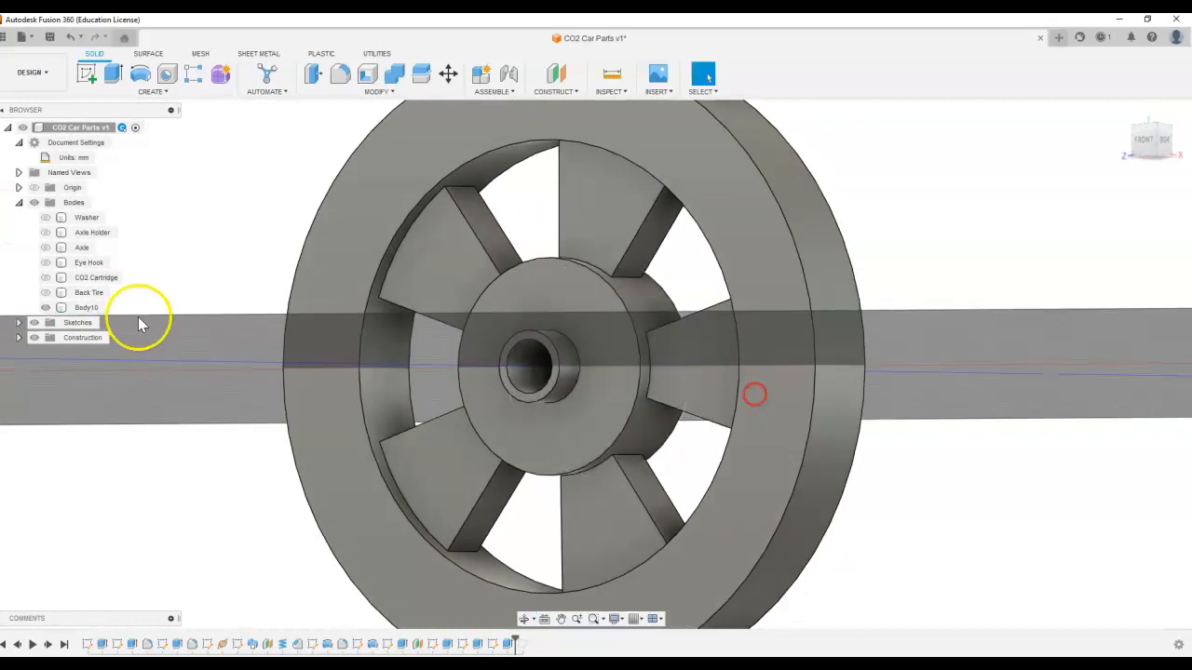
pyautogui.click(46, 247)
pyautogui.moveTo(493, 269)
pyautogui.keyDown('shift'); pyautogui.mouseDown(button='middle')
pyautogui.moveTo(413, 273)
pyautogui.moveTo(505, 271)
pyautogui.moveTo(482, 274)
pyautogui.mouseUp(button='middle'); pyautogui.keyUp('shift')
pyautogui.click(63, 248)
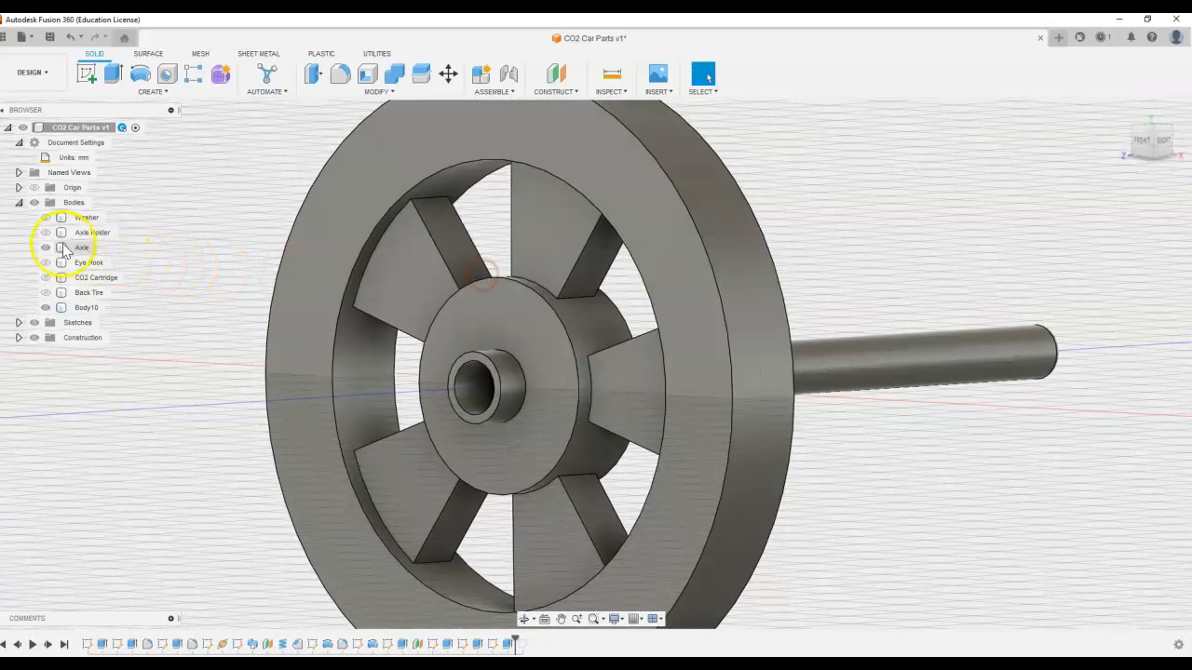
pyautogui.click(46, 247)
# Step: Rename the finished wheel body as Front Tire
pyautogui.rightClick(71, 309)
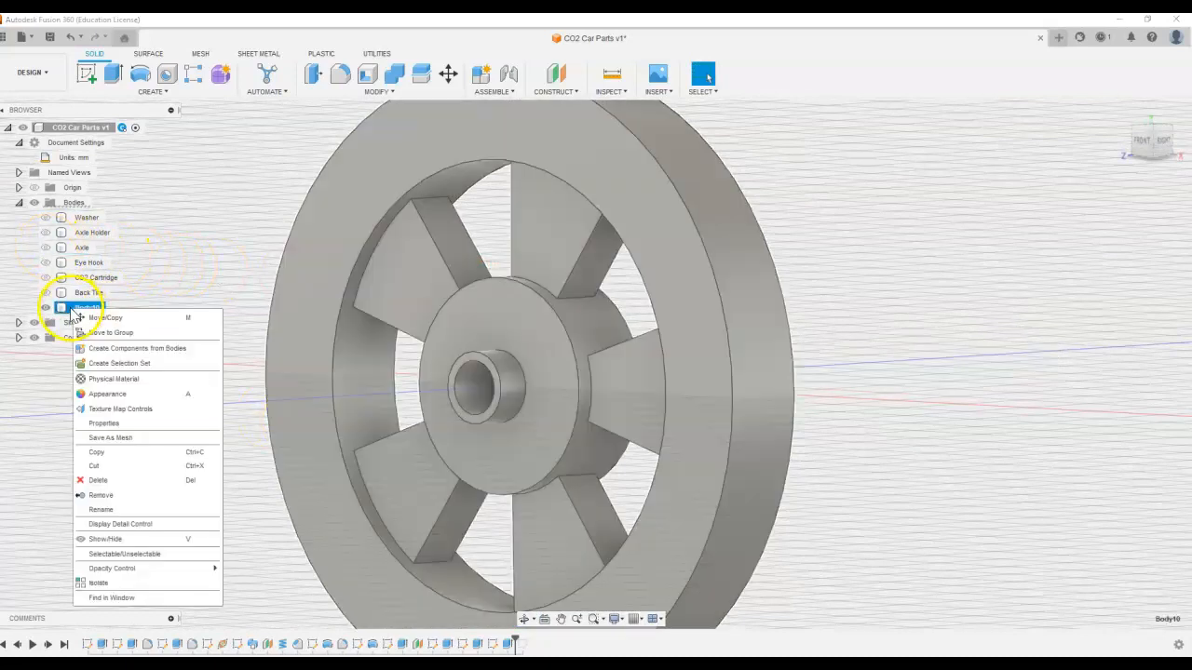
pyautogui.click(124, 510)
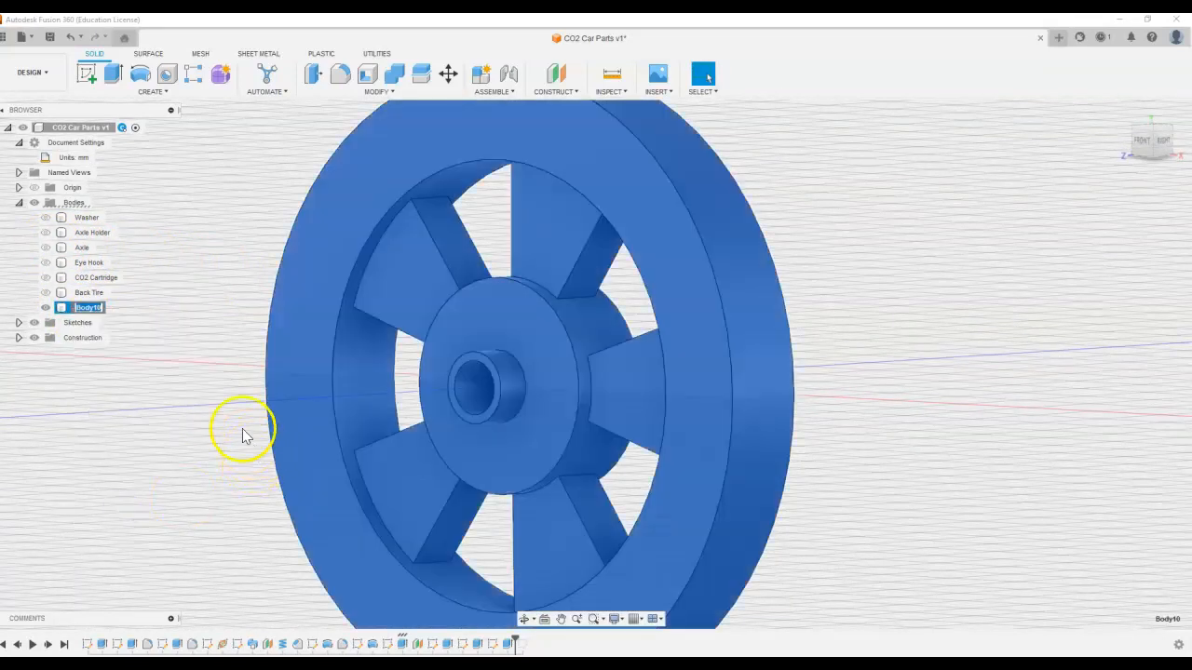
pyautogui.write('Front Tire')
pyautogui.press('Return')
# Step: Assign the ABS Plastic physical material from the Favorites library to the Front Tire body
pyautogui.rightClick(80, 309)
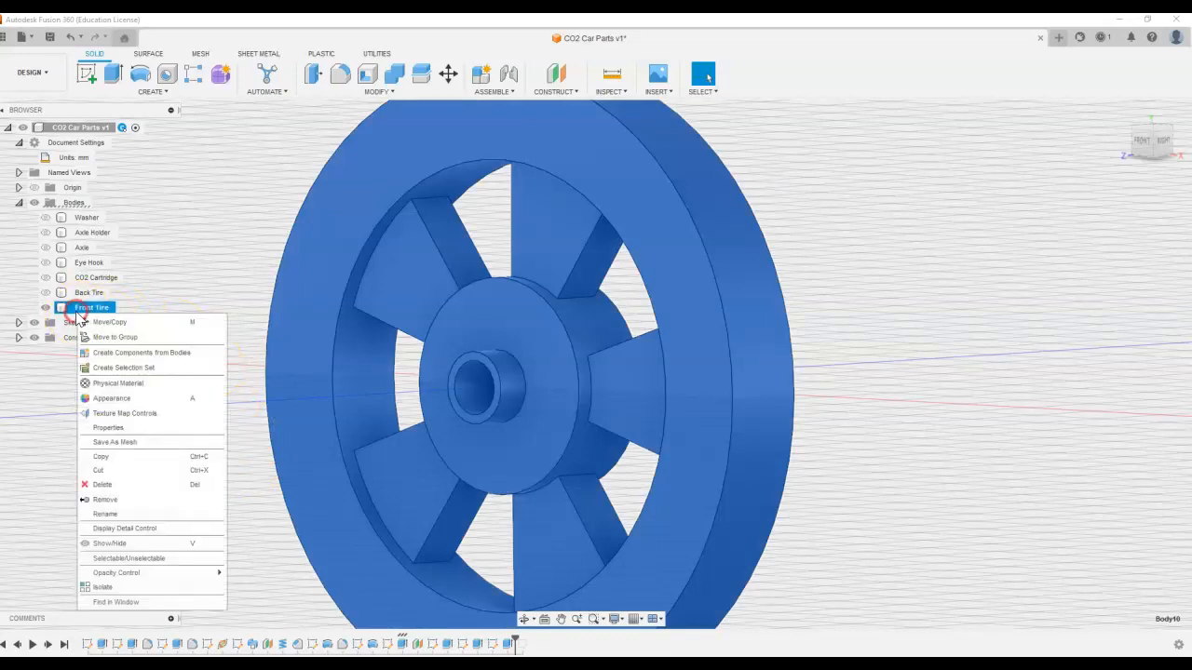
pyautogui.click(107, 381)
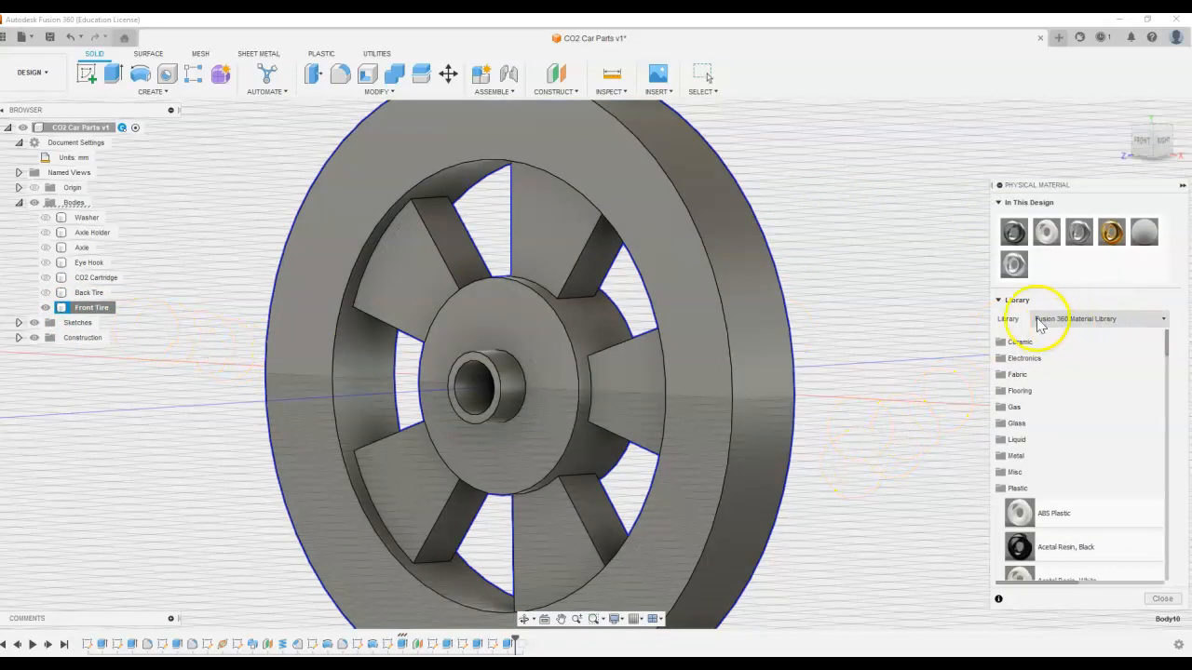
pyautogui.click(1078, 319)
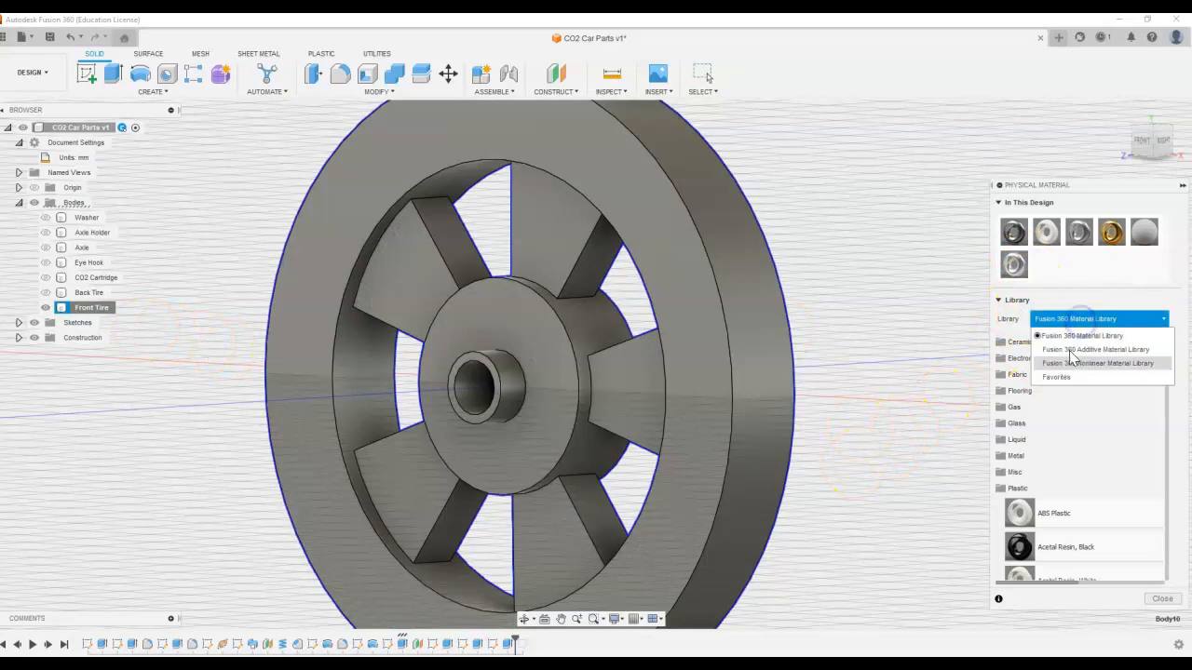
pyautogui.click(1057, 364)
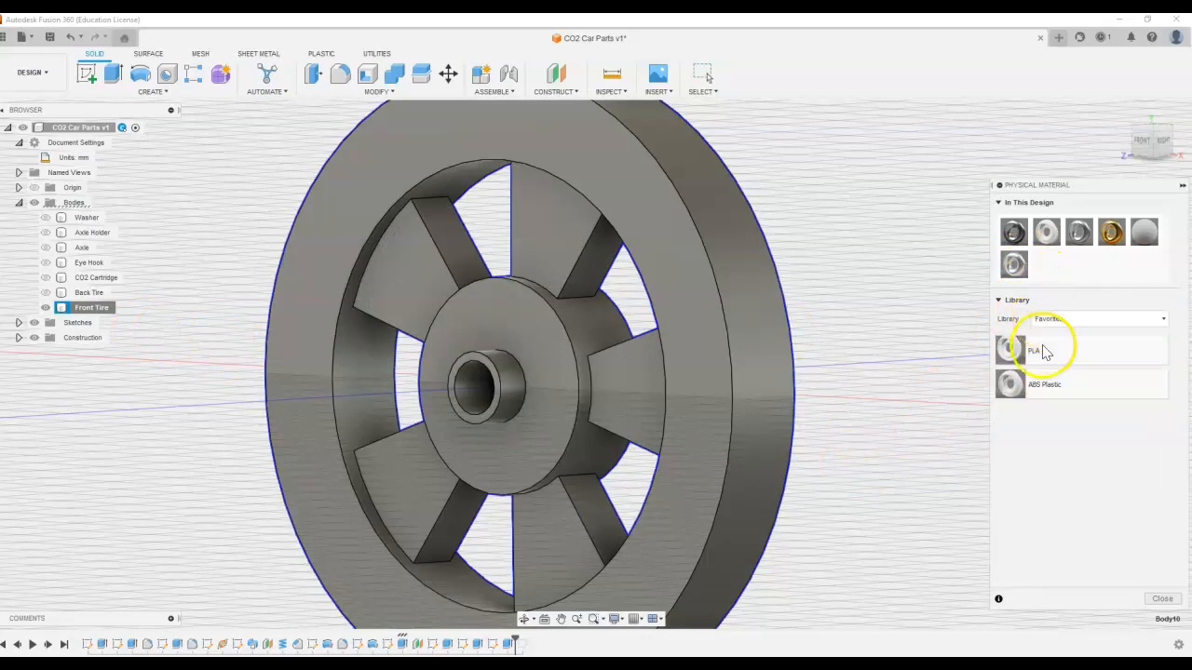
pyautogui.moveTo(1050, 391); pyautogui.dragTo(713, 401)
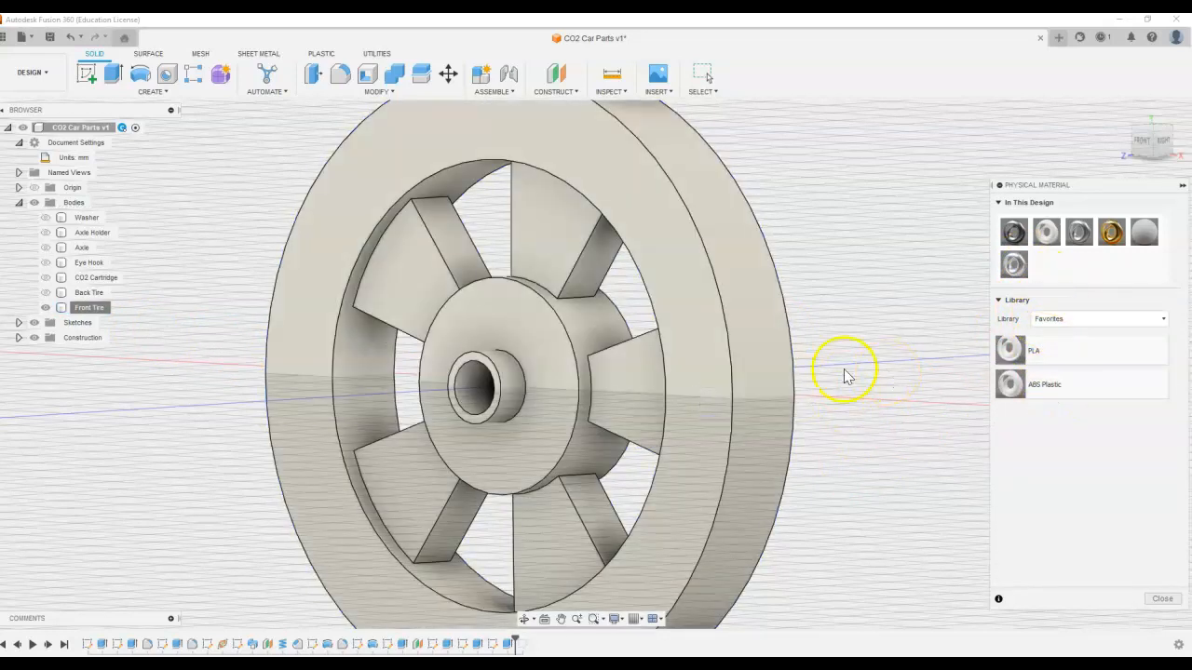
pyautogui.click(93, 307)
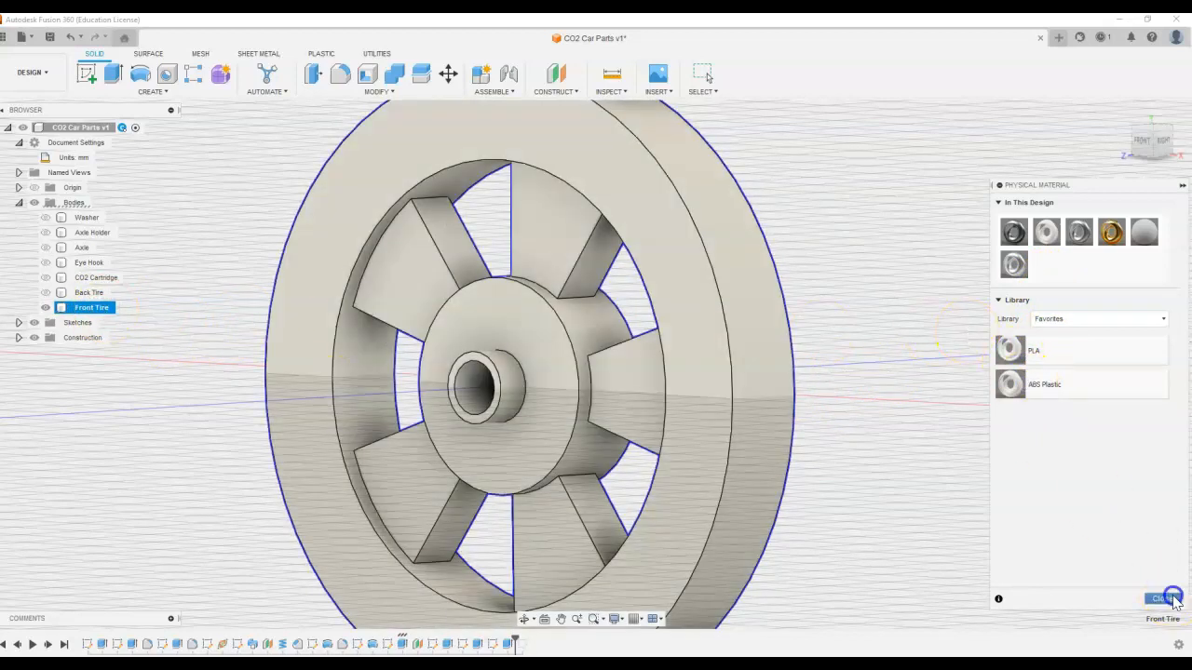
pyautogui.click(1171, 599)
# Step: Check the mass and material in the Front Tire body's properties and view the whole wheel
pyautogui.click(80, 310)
pyautogui.rightClick(80, 310)
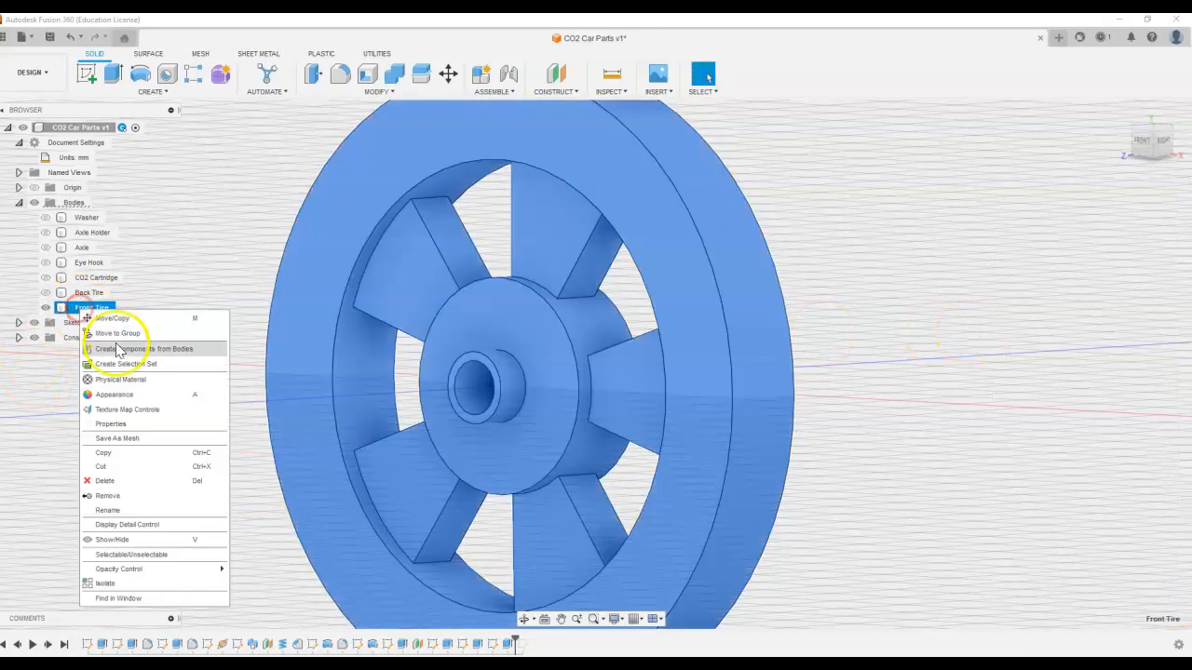
pyautogui.click(107, 426)
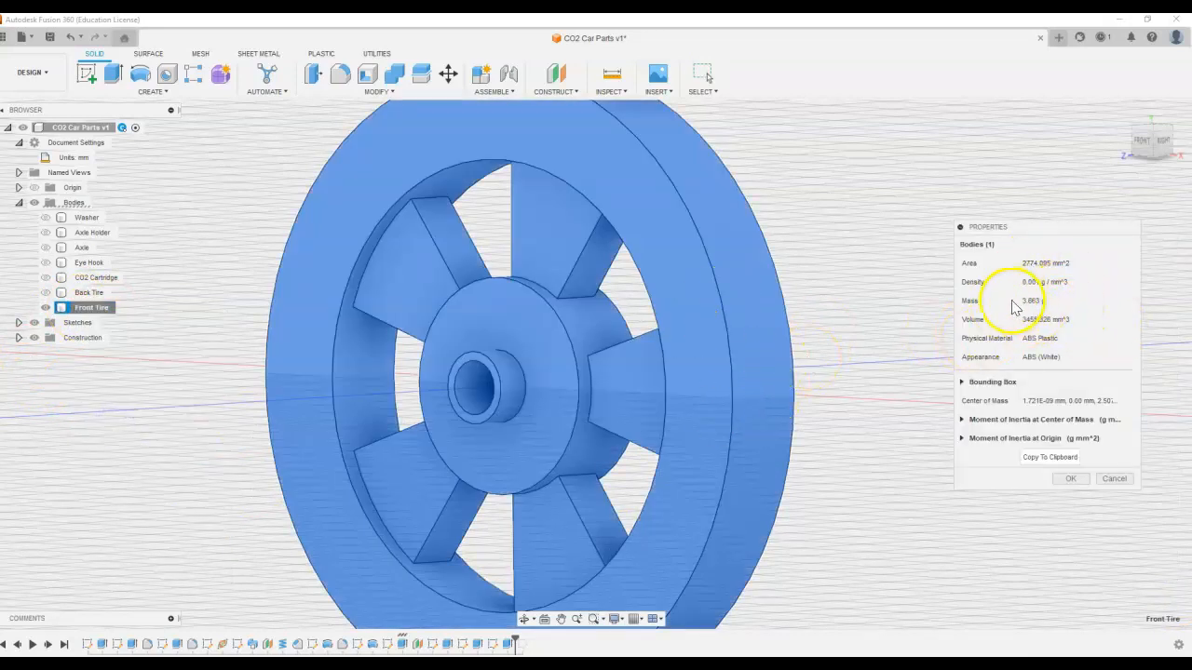
pyautogui.click(1110, 478)
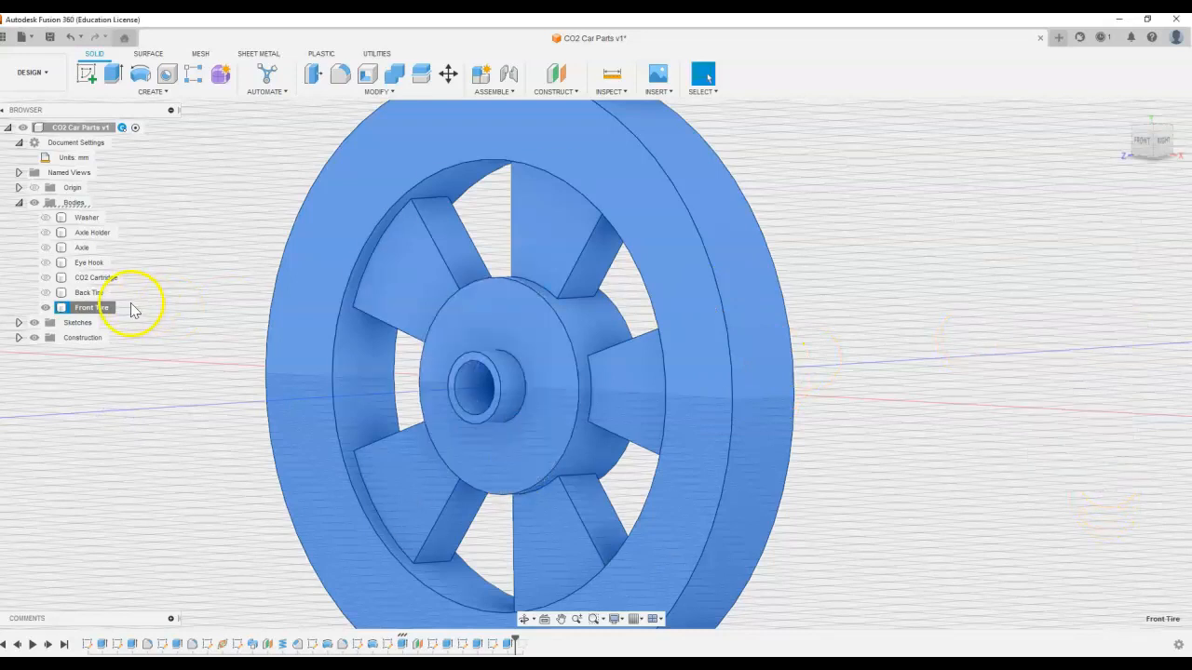
pyautogui.scroll(2, 825, 455)
pyautogui.scroll(-5, 825, 456)
pyautogui.moveTo(825, 456); pyautogui.dragTo(761, 410, button='middle')
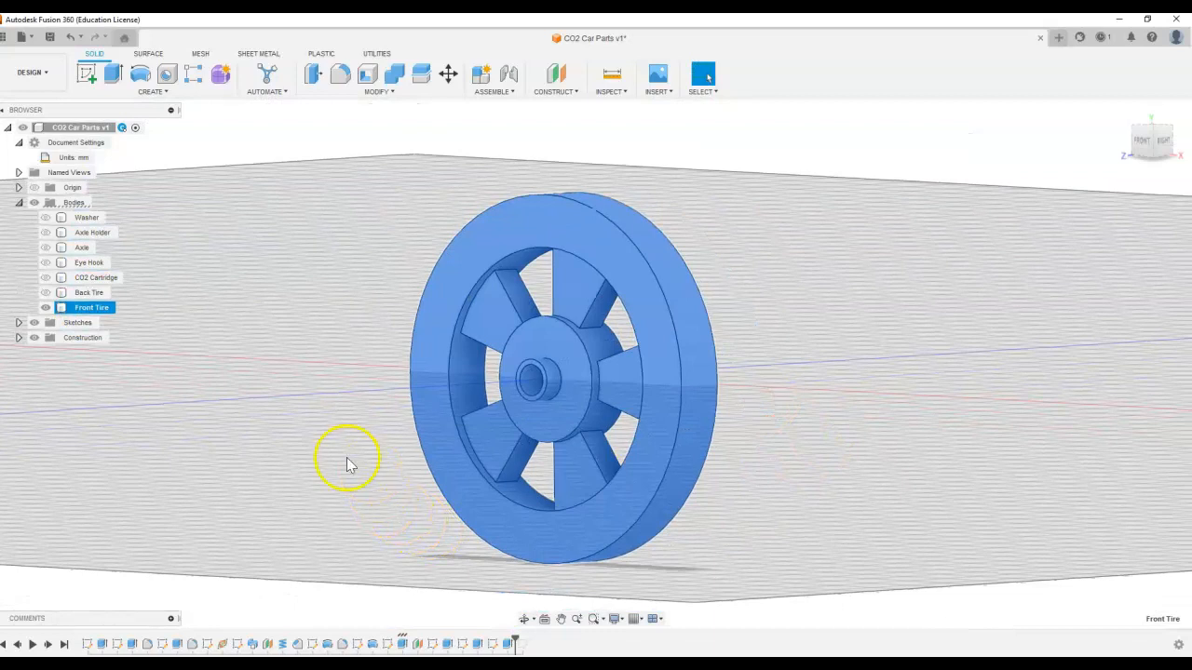